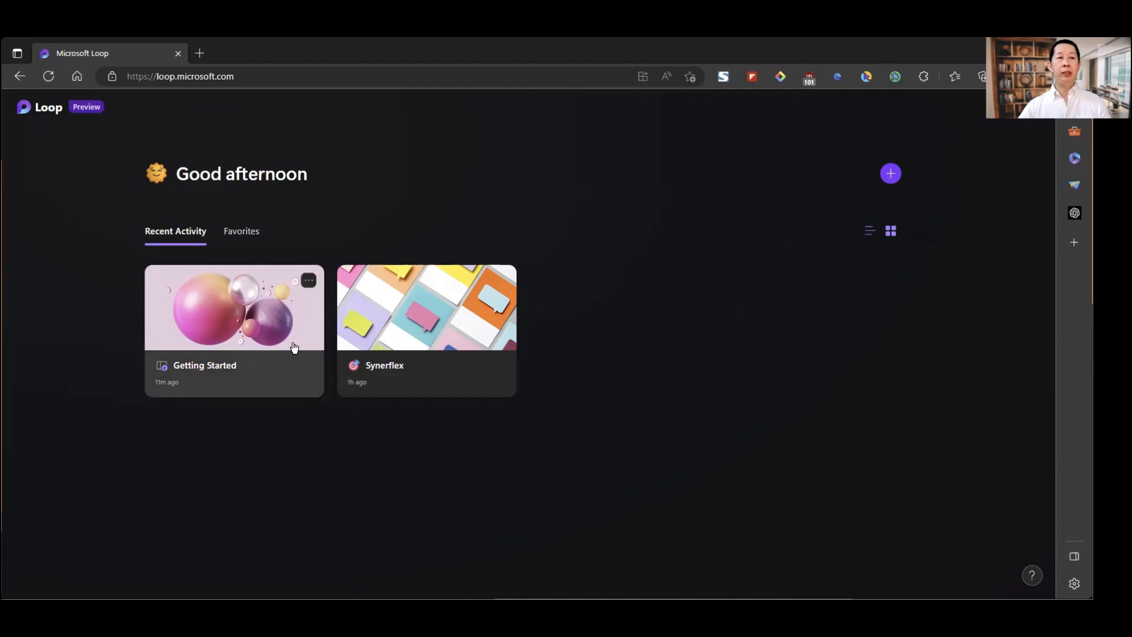
Open the Getting Started workspace and review its Welcome and Check the Basics pages.
click(230, 331)
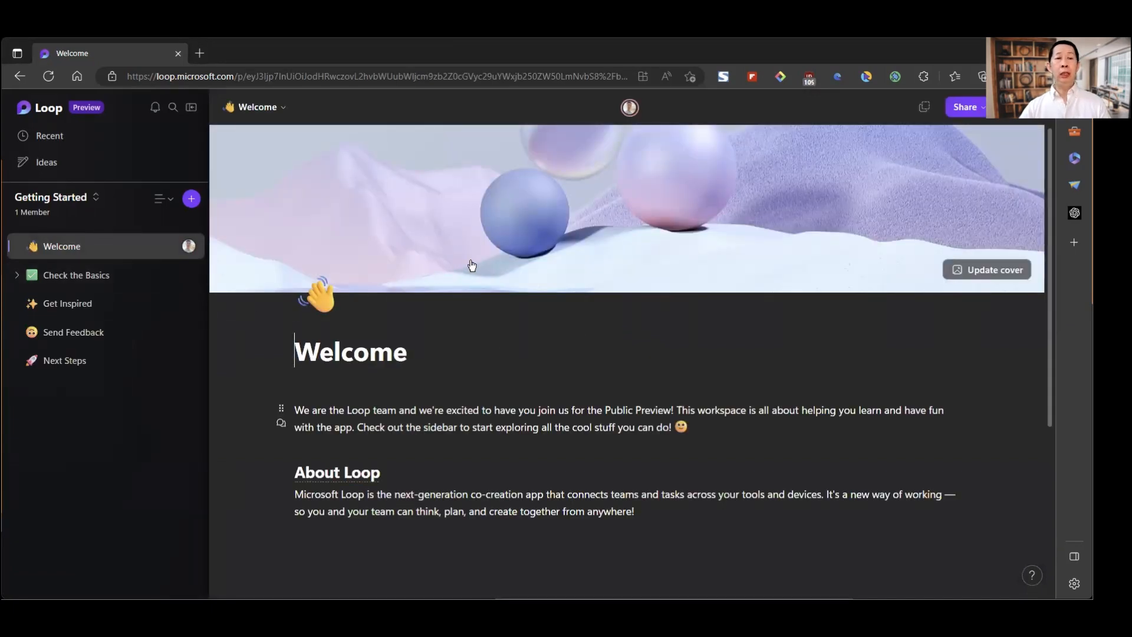
scroll(323, 245, down, 3)
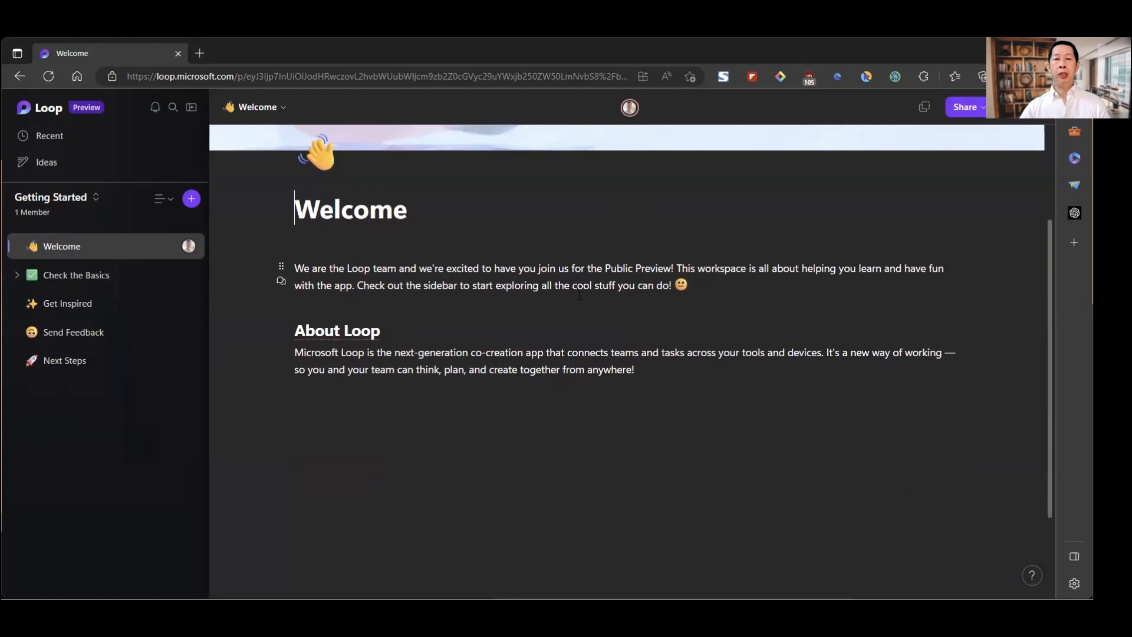
click(97, 277)
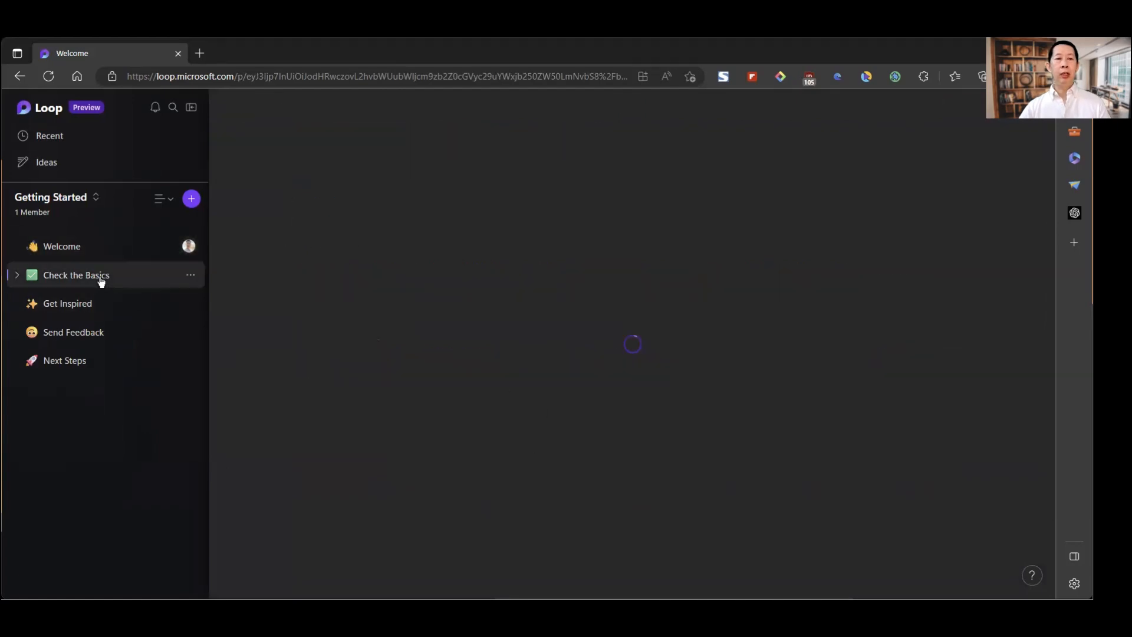
scroll(516, 262, down, 4)
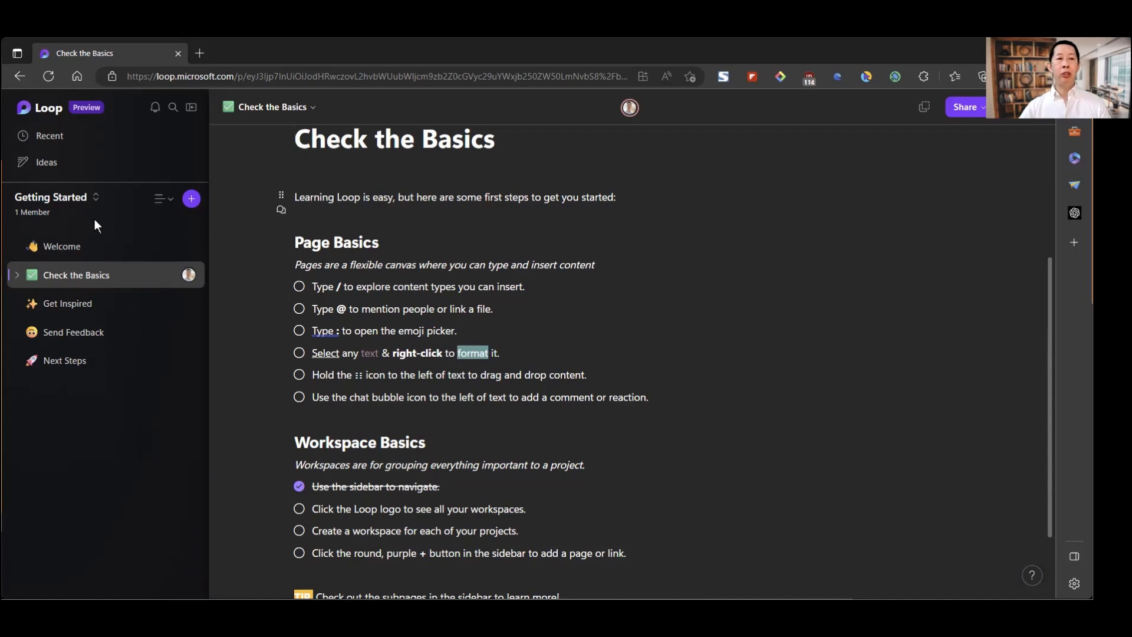
Add a new page to the Getting Started workspace and open the full template gallery for it.
click(191, 199)
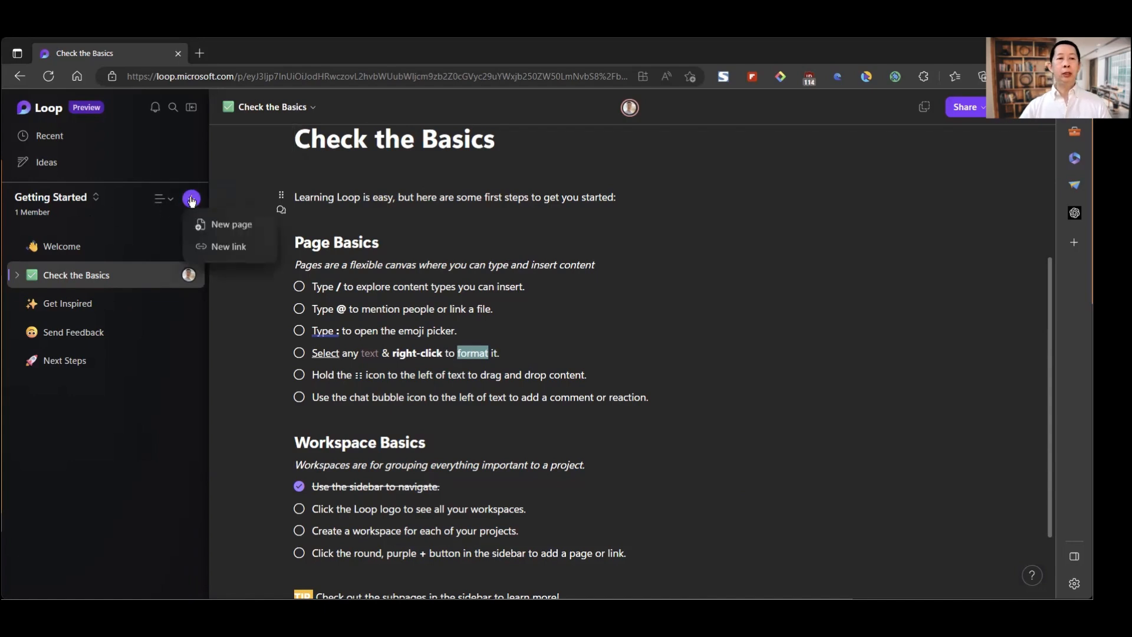
click(229, 227)
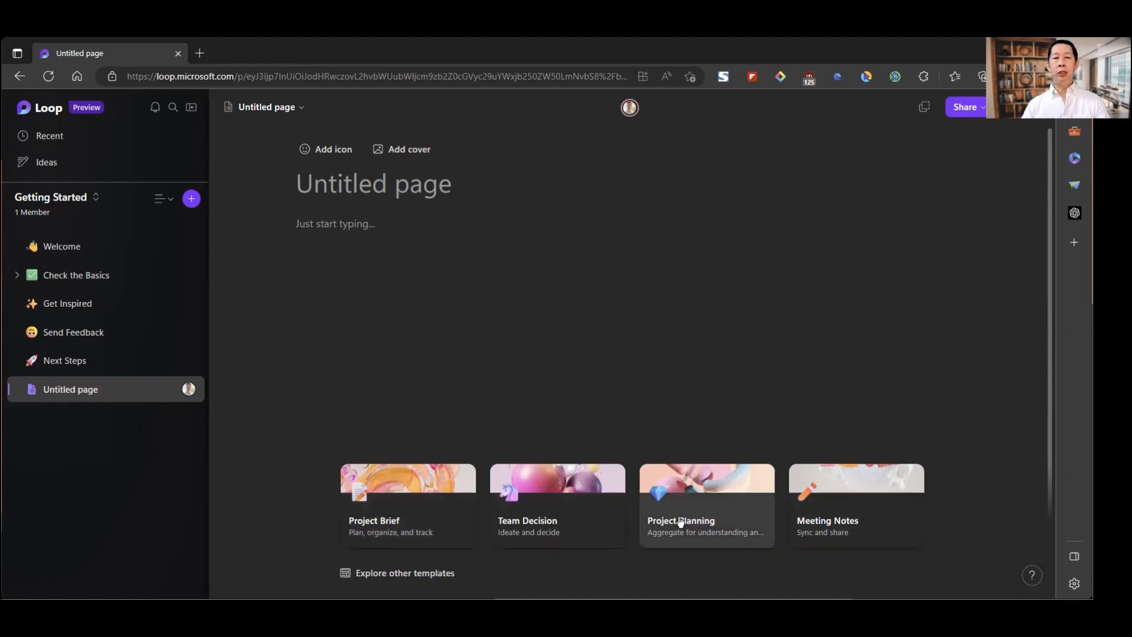
click(384, 573)
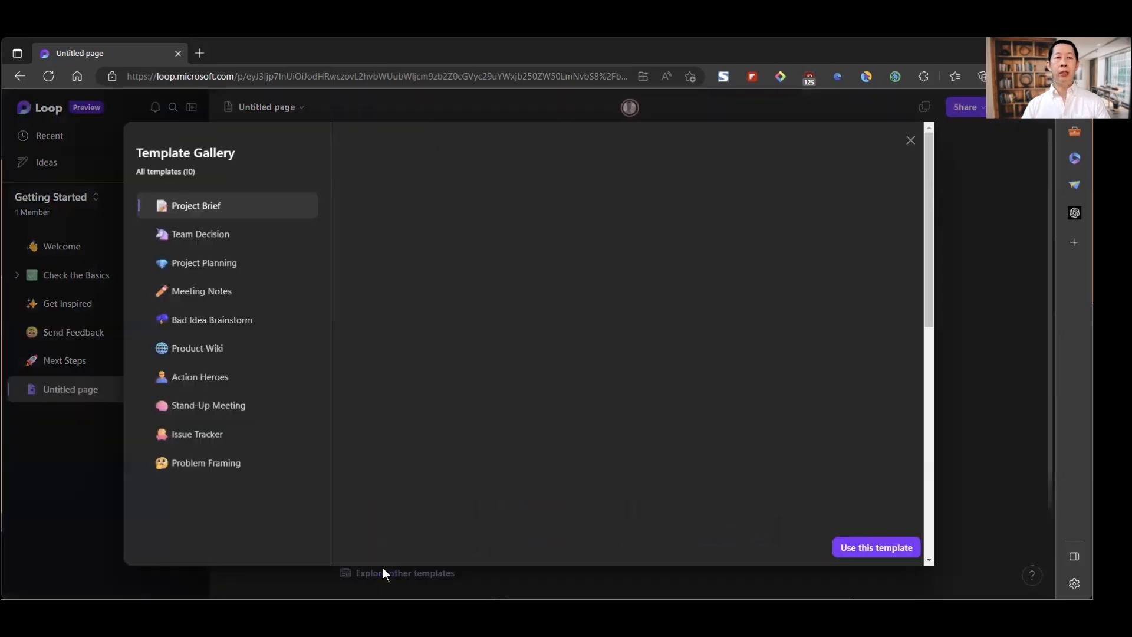
Preview the Project Brief, Project Planning, Meeting Notes and Action Heroes templates in the gallery.
scroll(534, 246, down, 10)
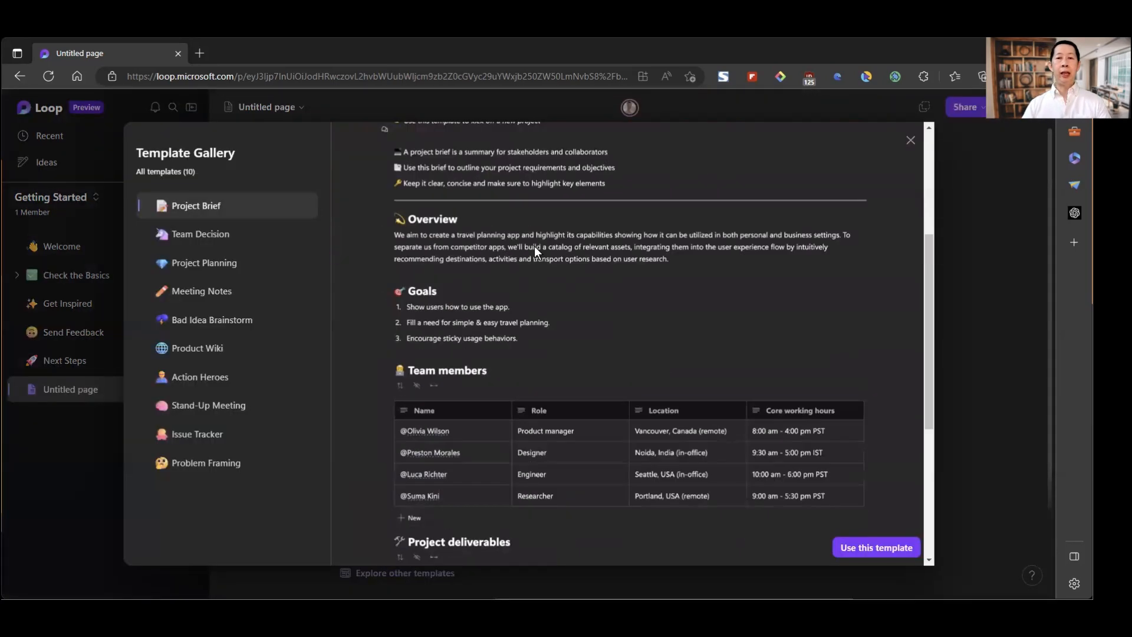
scroll(535, 246, up, 10)
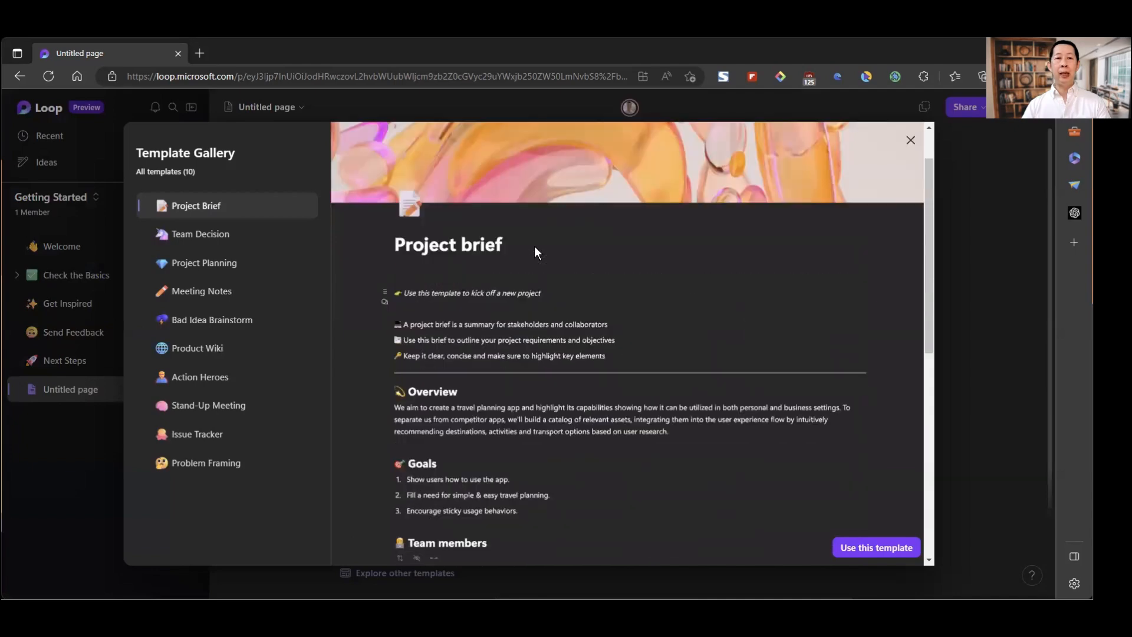
click(206, 271)
scroll(586, 377, down, 10)
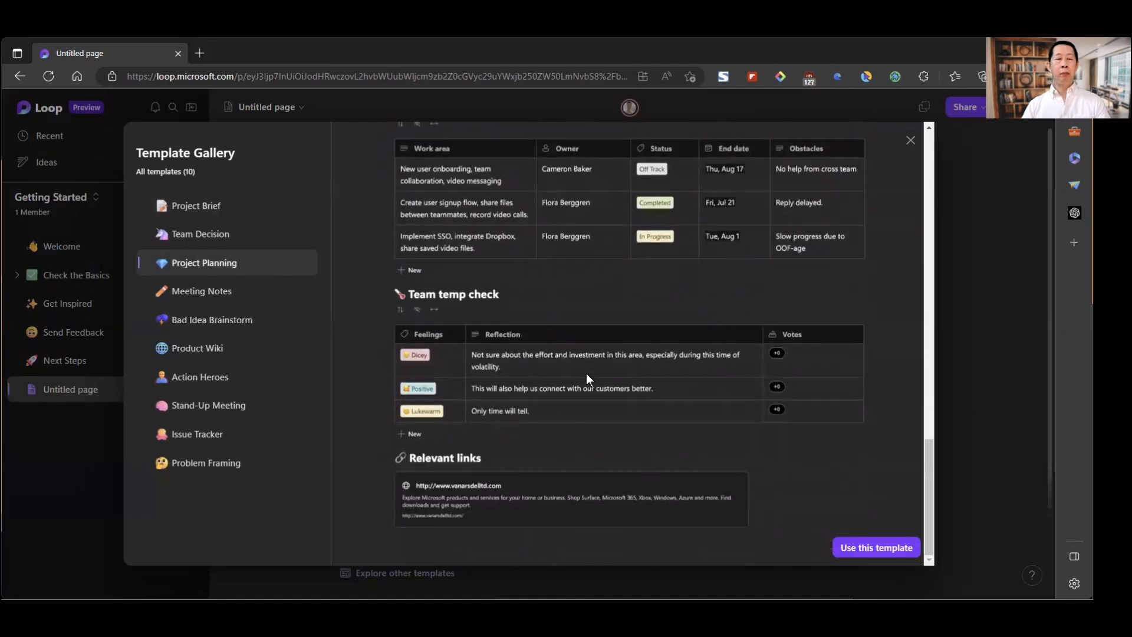
scroll(586, 377, up, 10)
scroll(586, 373, up, 5)
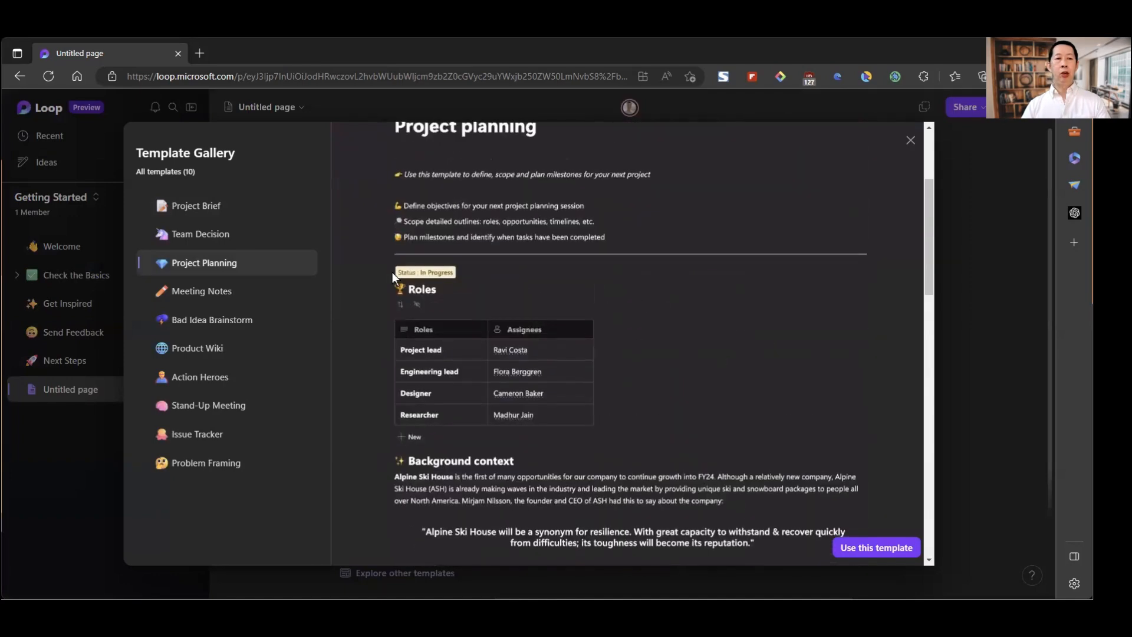
click(206, 291)
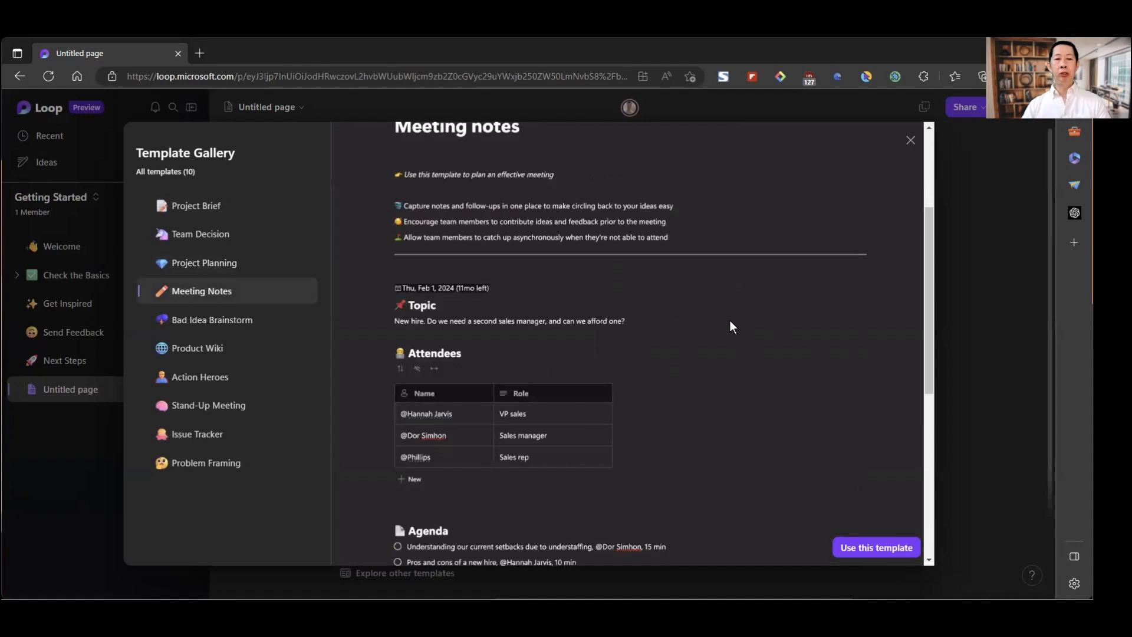
scroll(731, 323, down, 6)
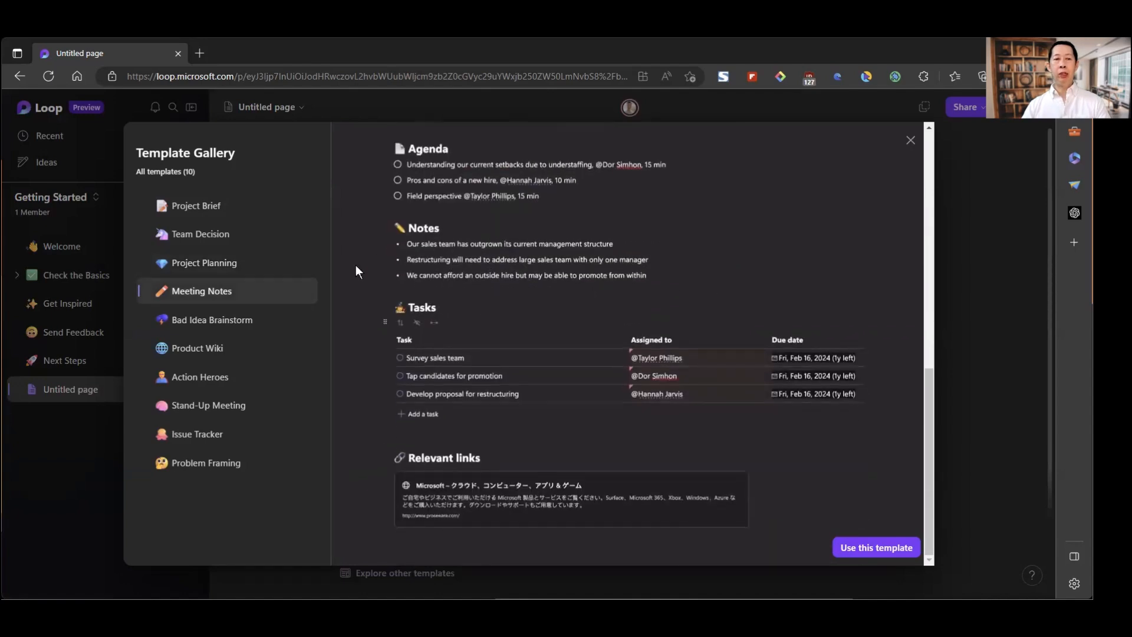
click(215, 375)
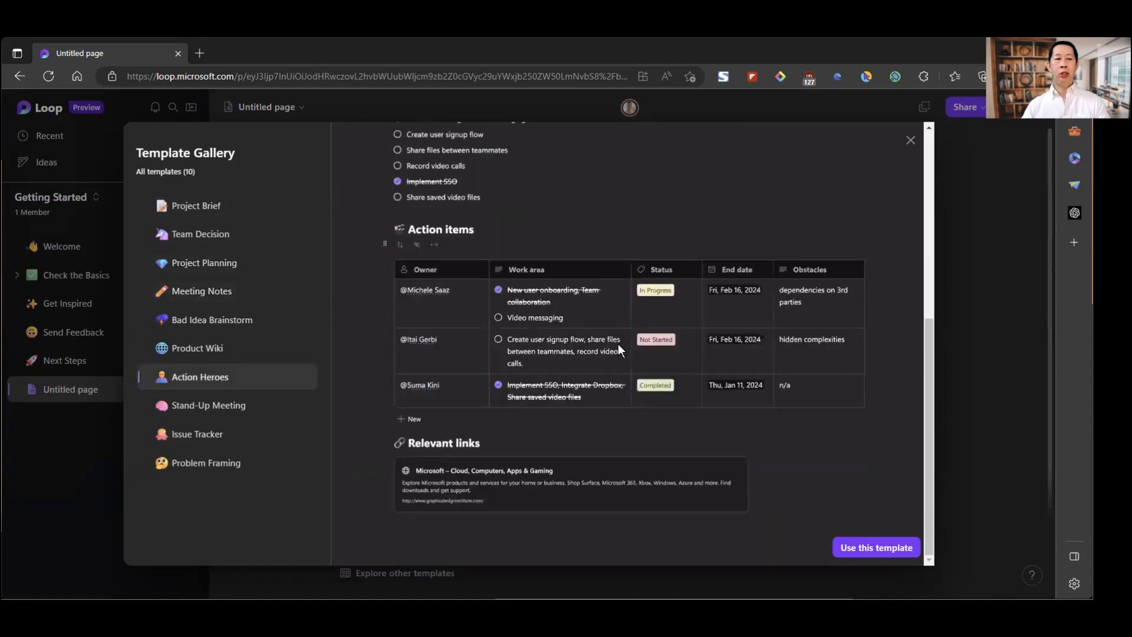
Review the Stand-Up Meeting template's sections and apply this template to the new page.
click(224, 405)
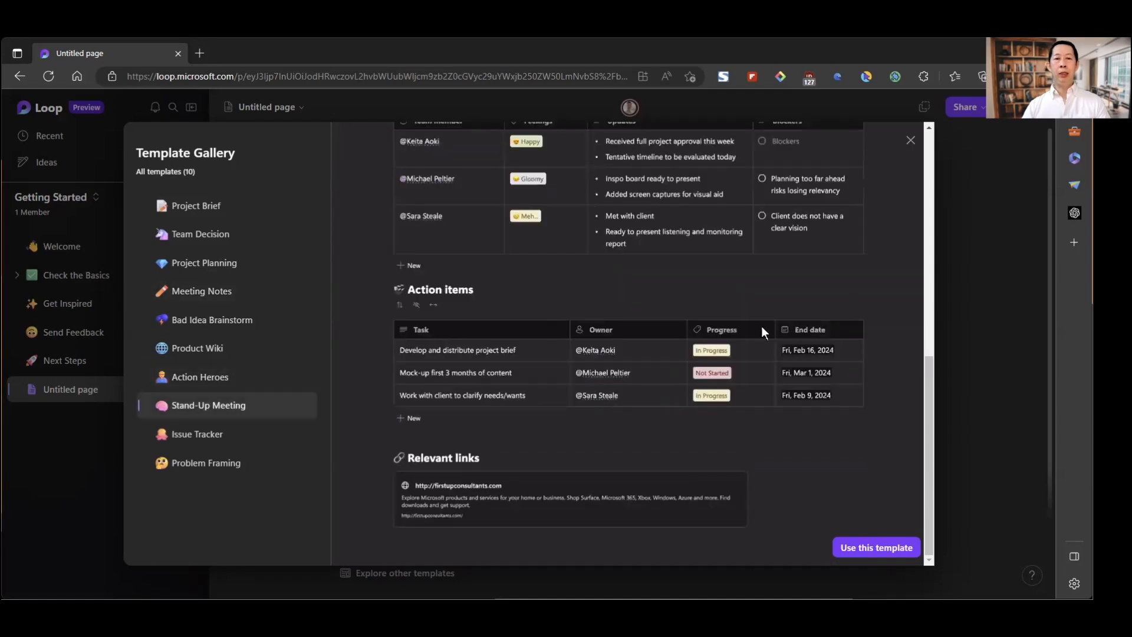
scroll(767, 330, up, 3)
scroll(796, 350, up, 5)
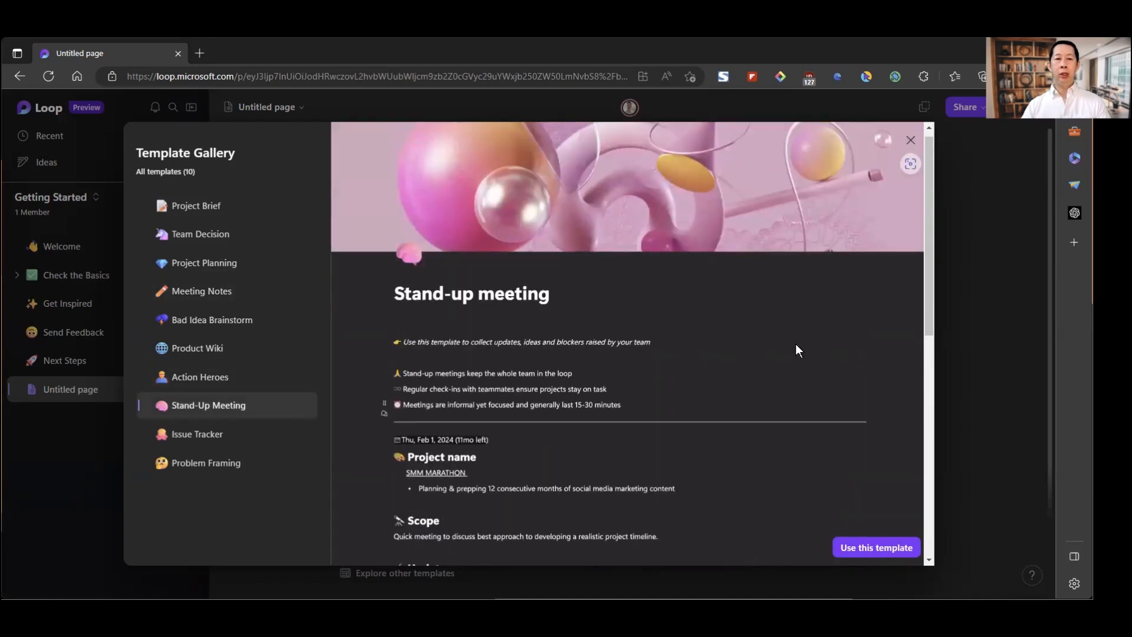
scroll(796, 346, down, 10)
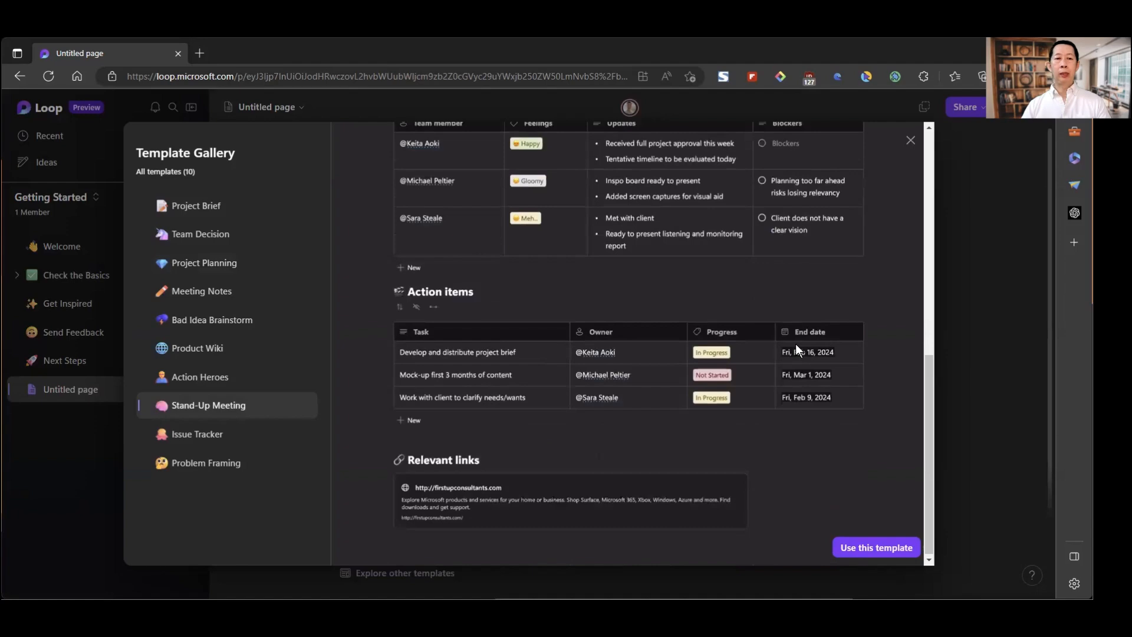
scroll(778, 272, up, 10)
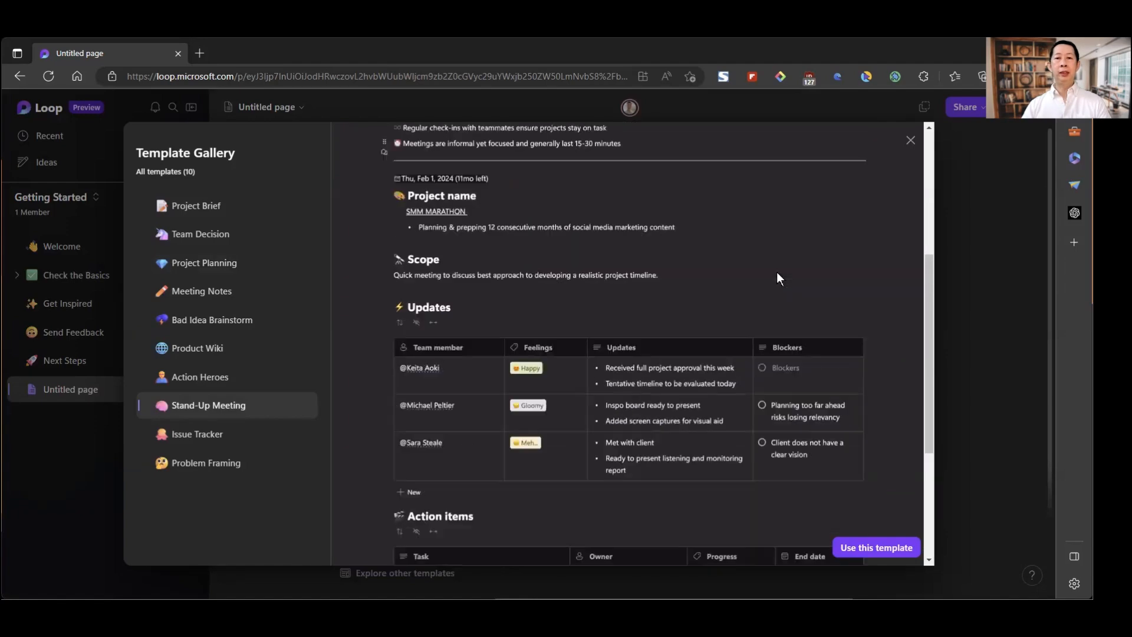
scroll(777, 273, down, 5)
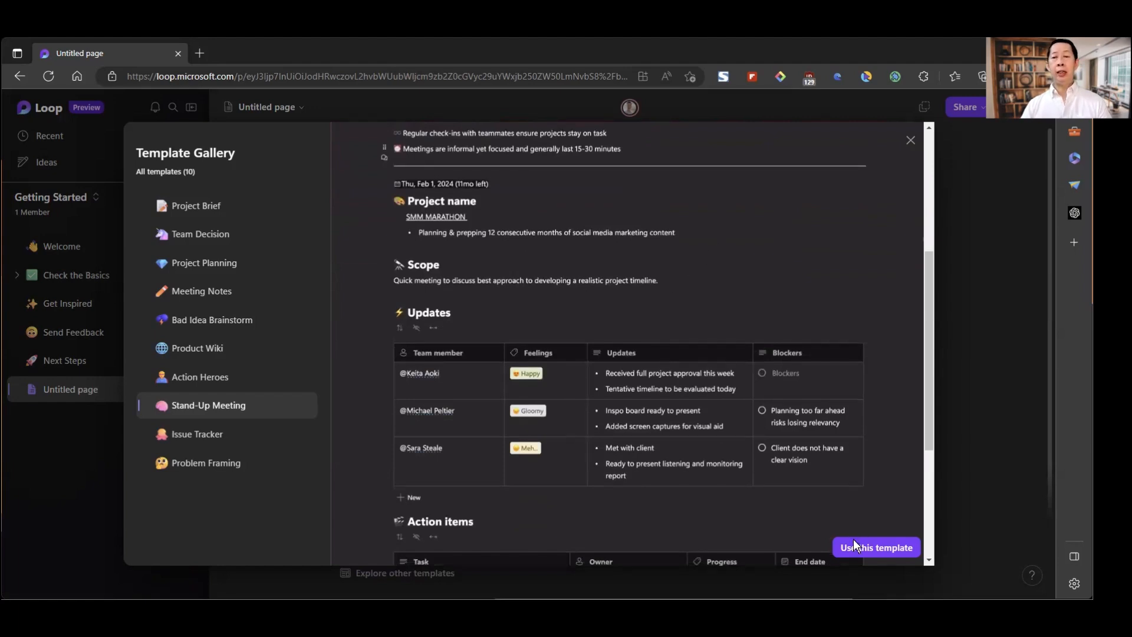
click(860, 553)
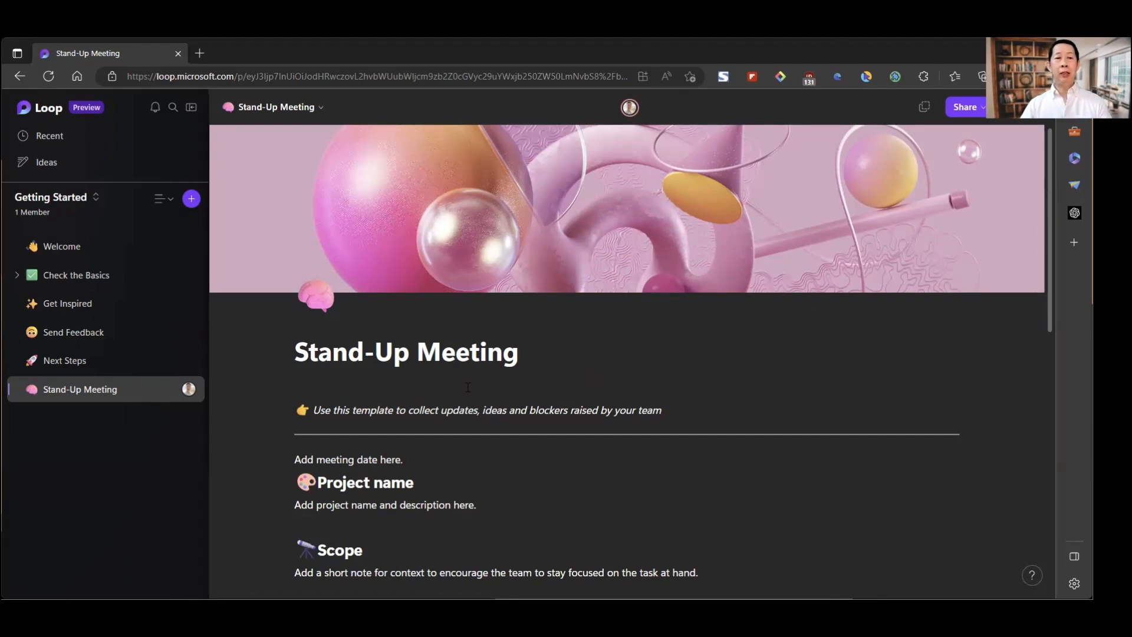
Change the page title to "Production Stand-Up Meeting" by adding the word in front of the existing title.
click(296, 356)
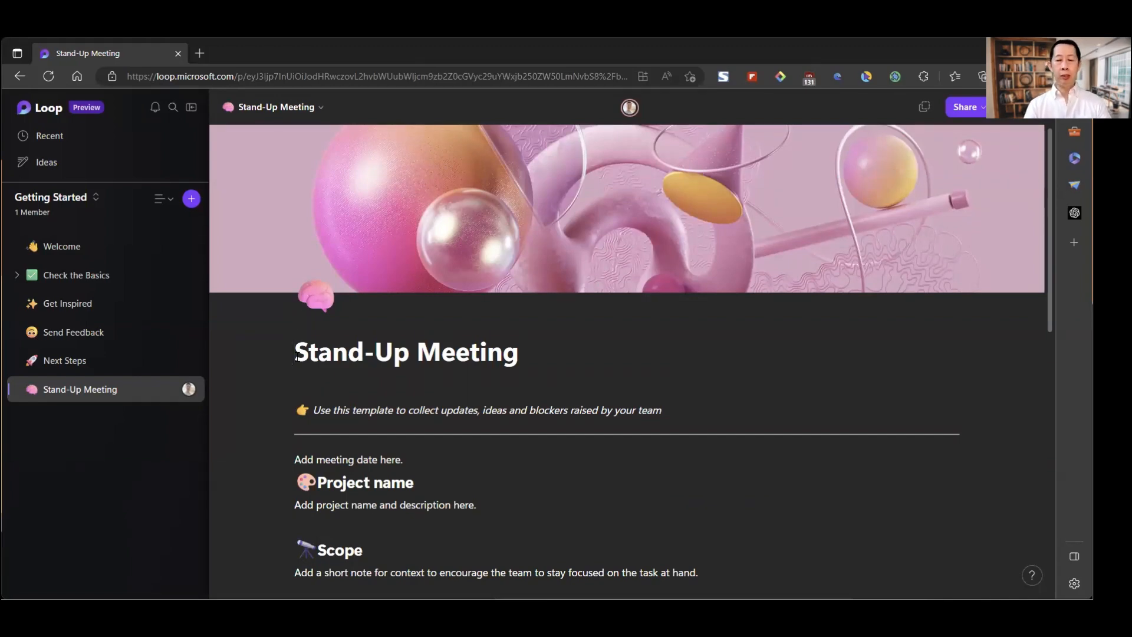
text(Product)
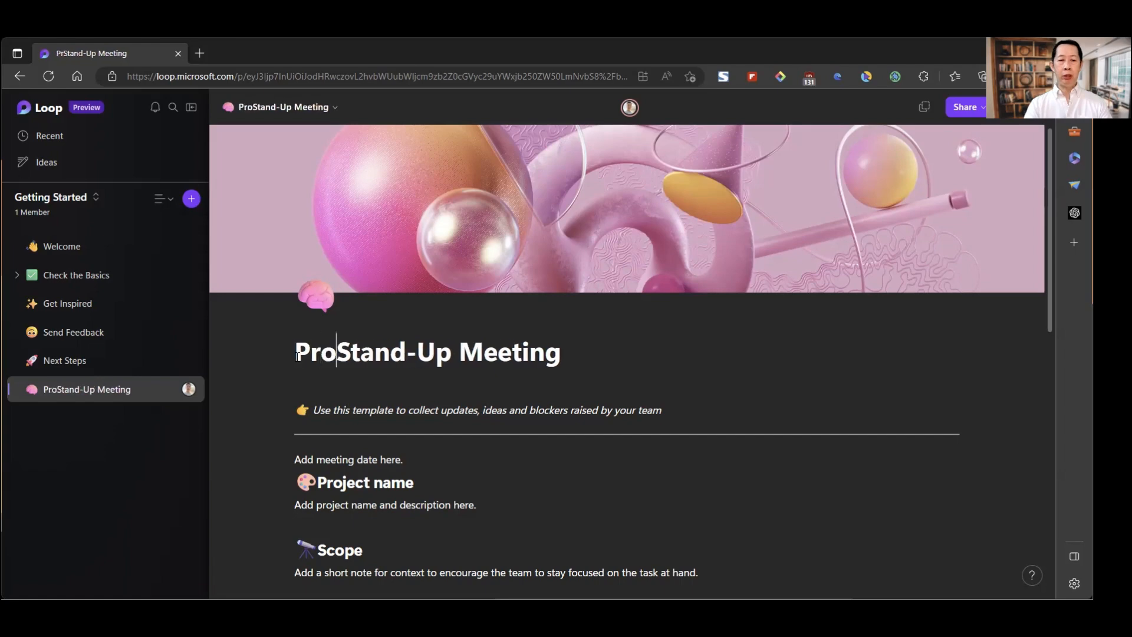
text(ion)
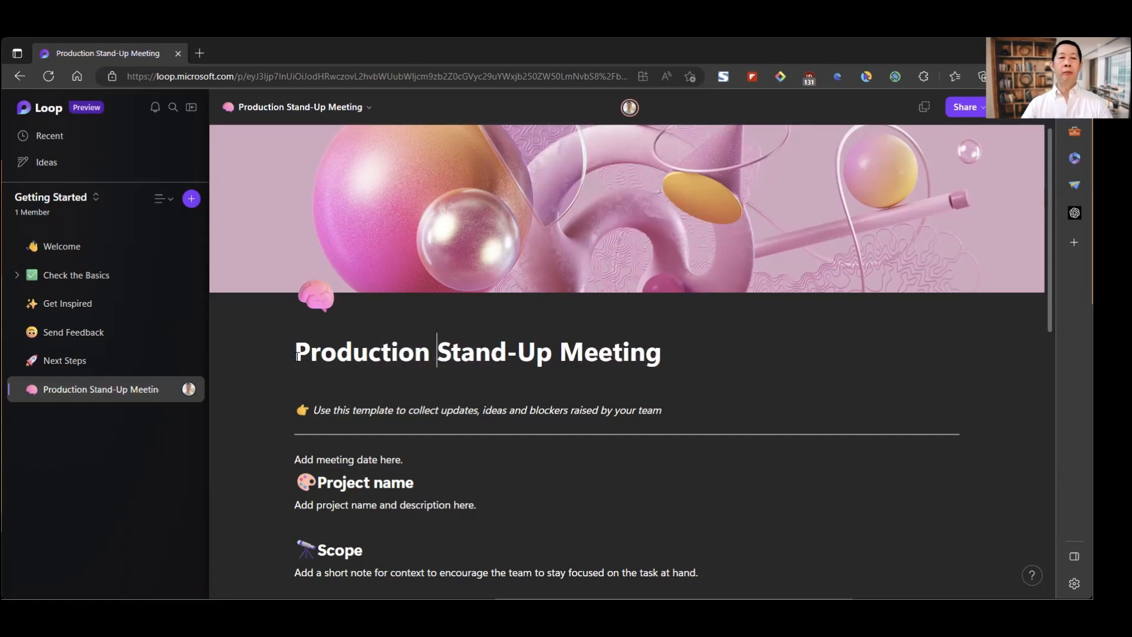
Delete the template's instruction line about collecting updates, ideas and blockers beneath the page title.
scroll(275, 264, down, 2)
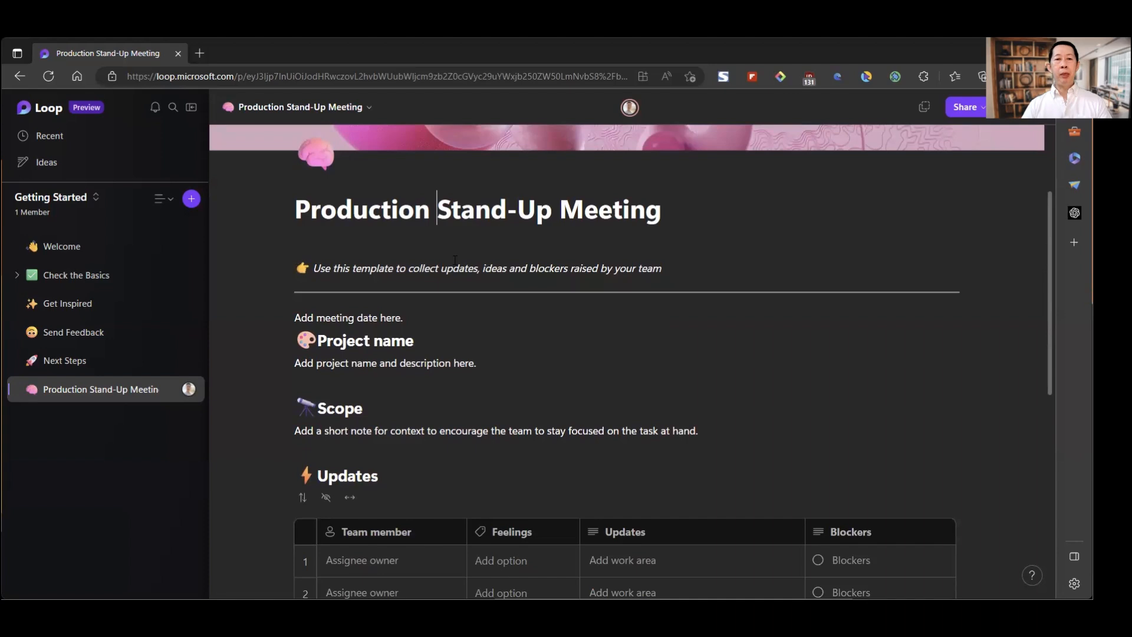
click(275, 264)
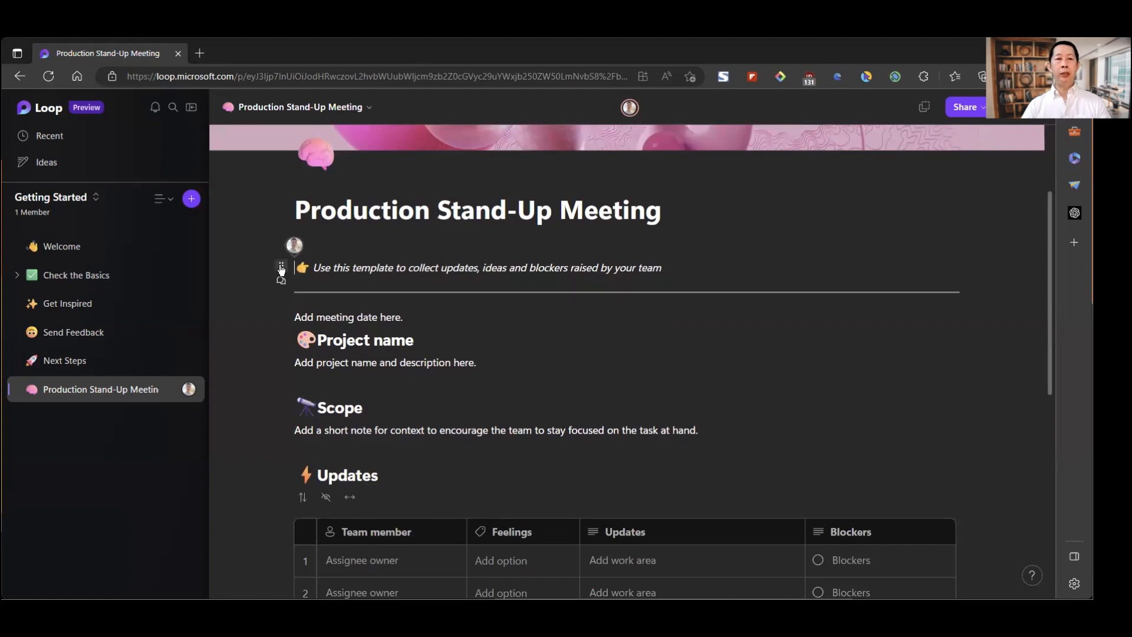
click(281, 269)
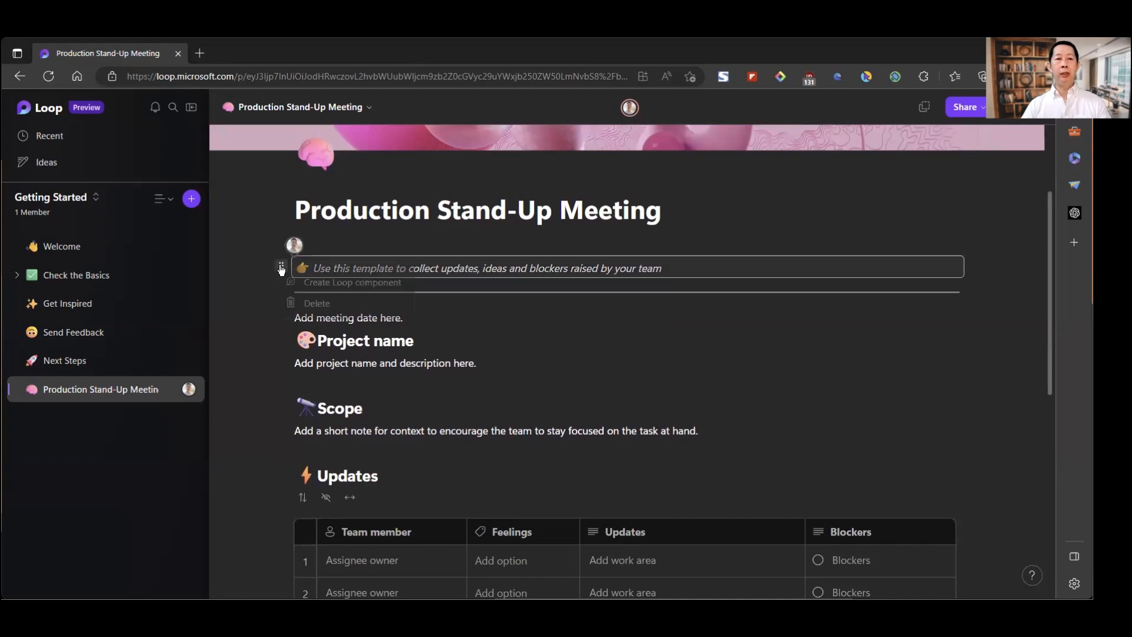
click(310, 304)
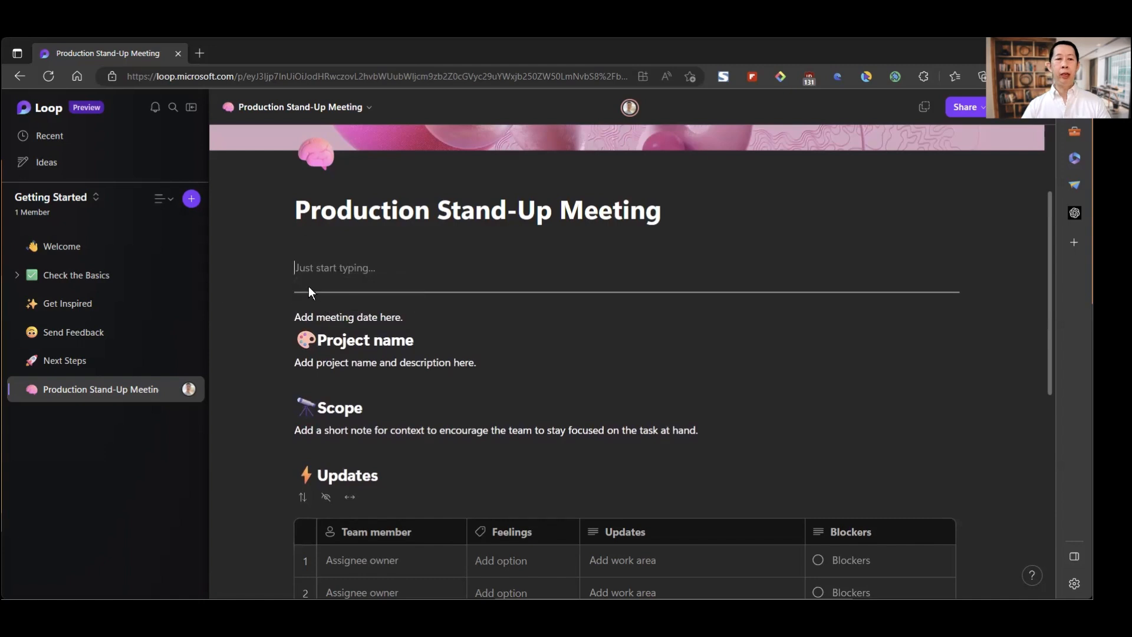
Try to delete the horizontal divider above the meeting date line.
click(381, 289)
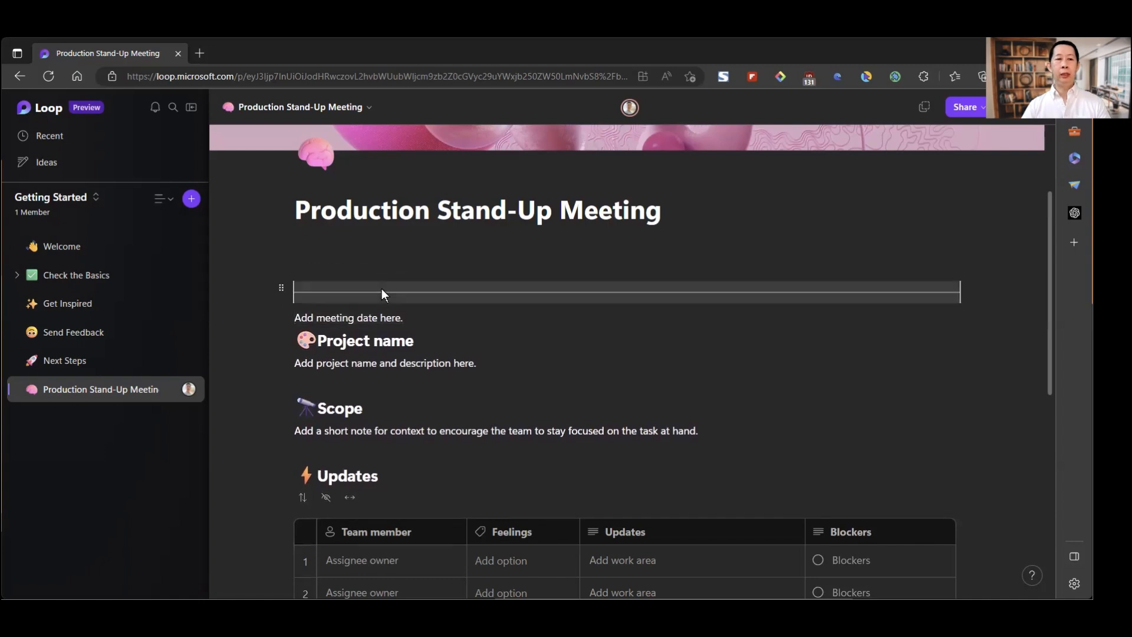
click(281, 288)
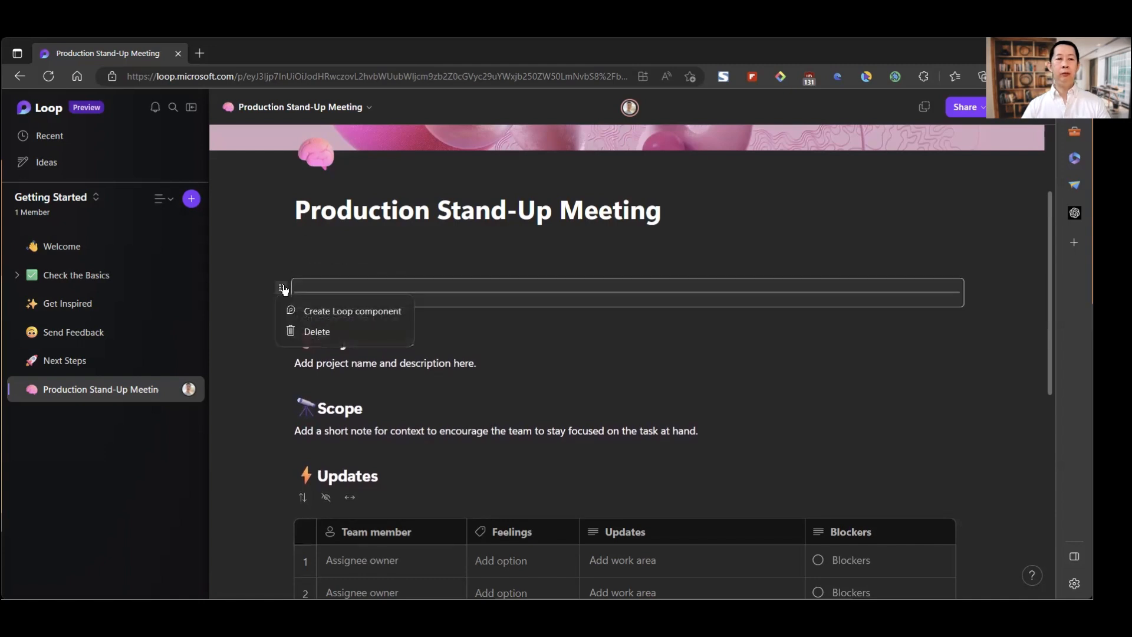
click(313, 331)
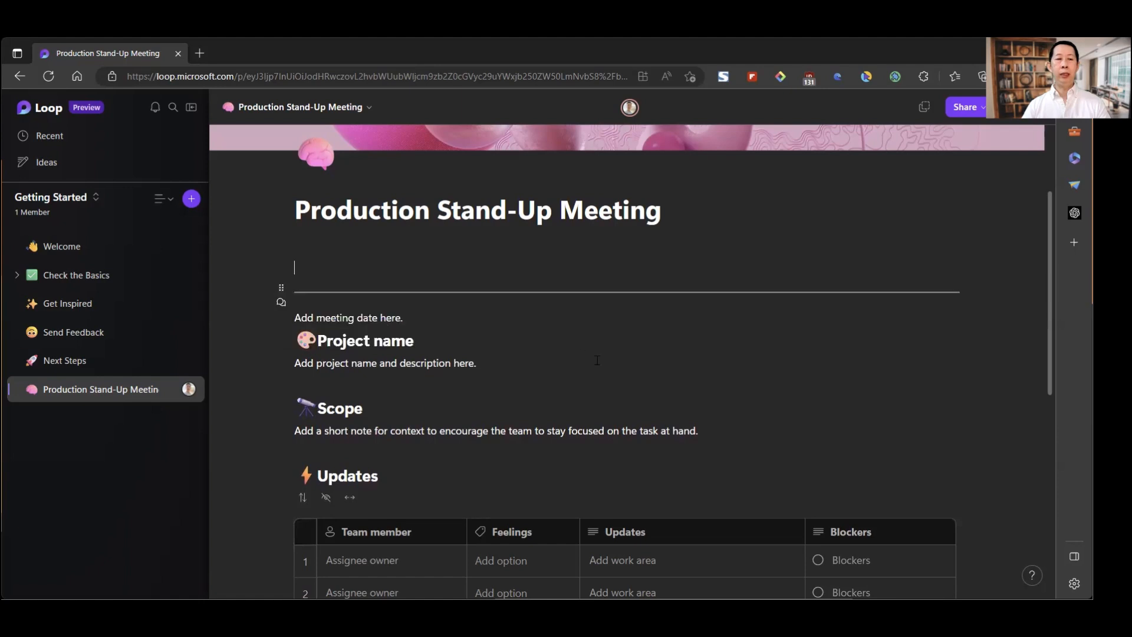
click(295, 295)
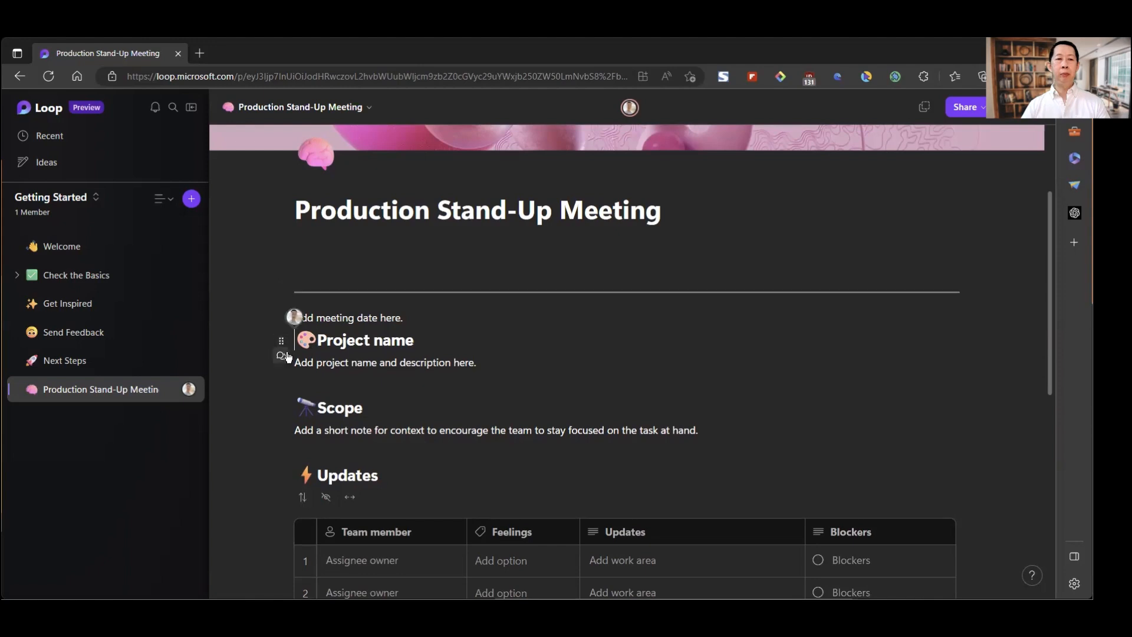
Move the Project name heading above the divider, directly beneath the page title, and change its text to "Production Line".
drag(281, 340, 295, 263)
click(422, 273)
key(BackSpace)
key(BackSpace)
key(BackSpace)
key(BackSpace)
key(BackSpace)
key(BackSpace)
key(BackSpace)
key(BackSpace)
key(BackSpace)
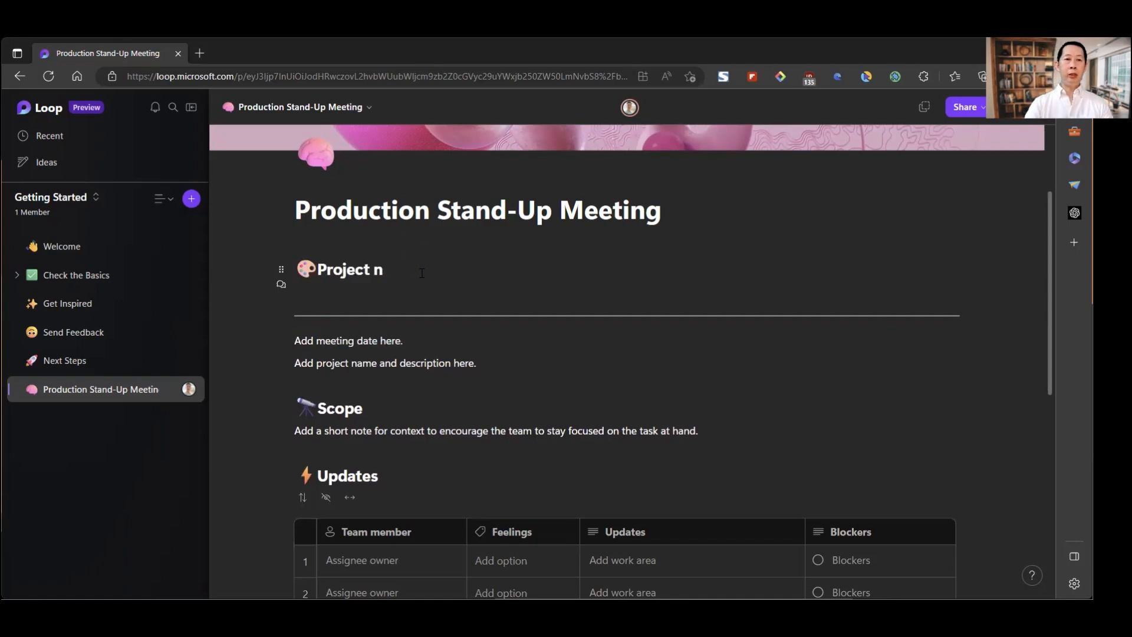
key(BackSpace)
key(BackSpace)
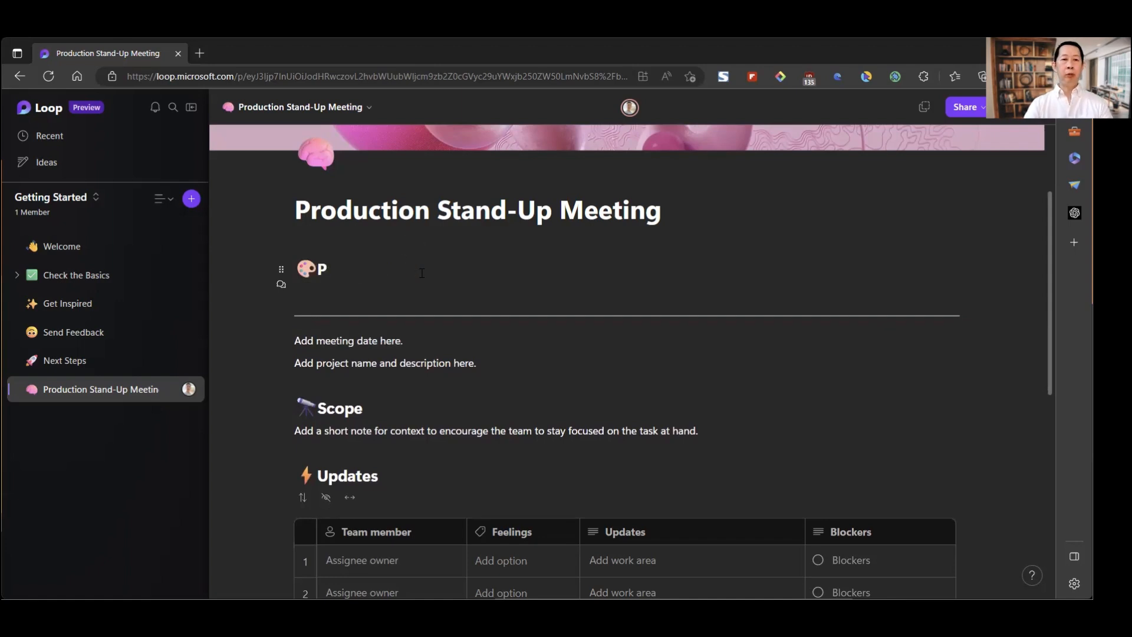
text(roduc)
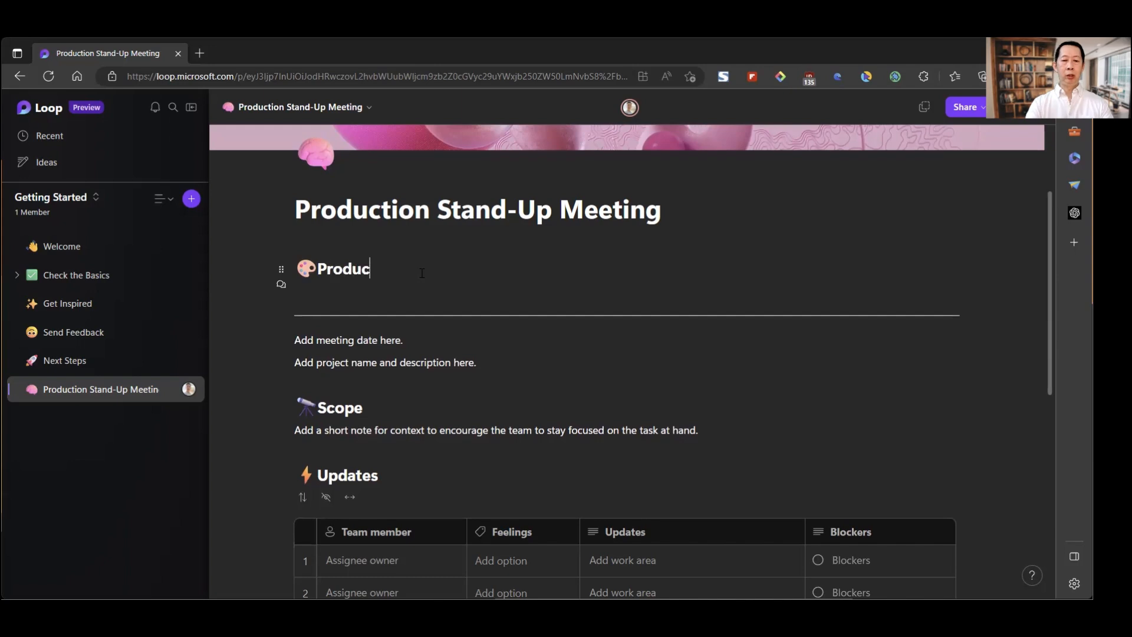
text(tion Line)
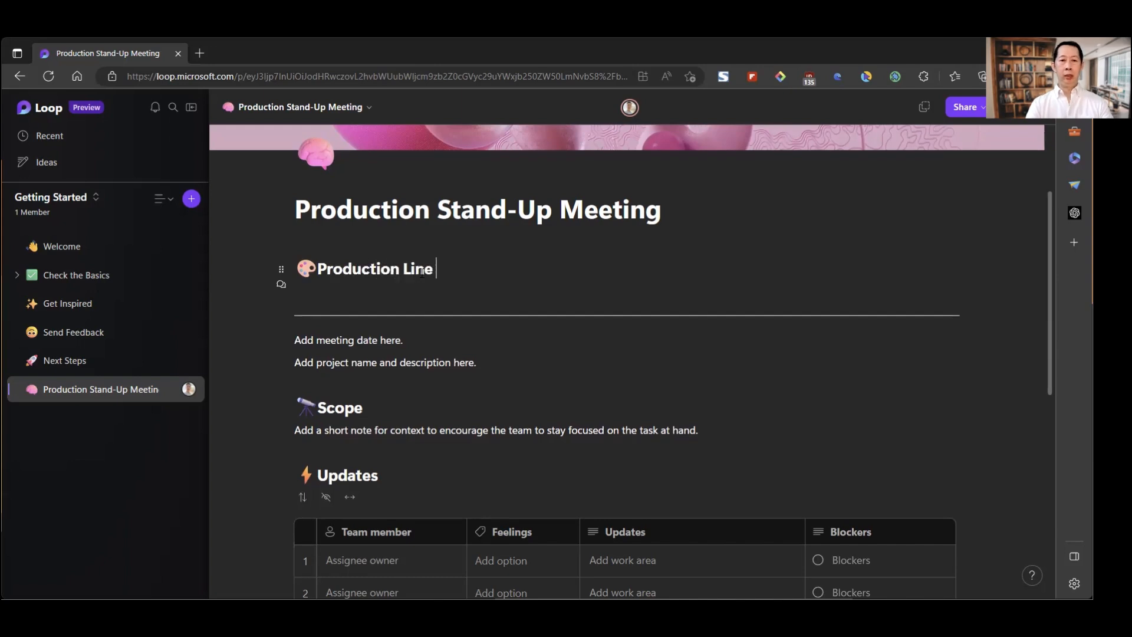
Append "#1" to the Production Line heading and move the divider directly beneath that heading.
text( #1)
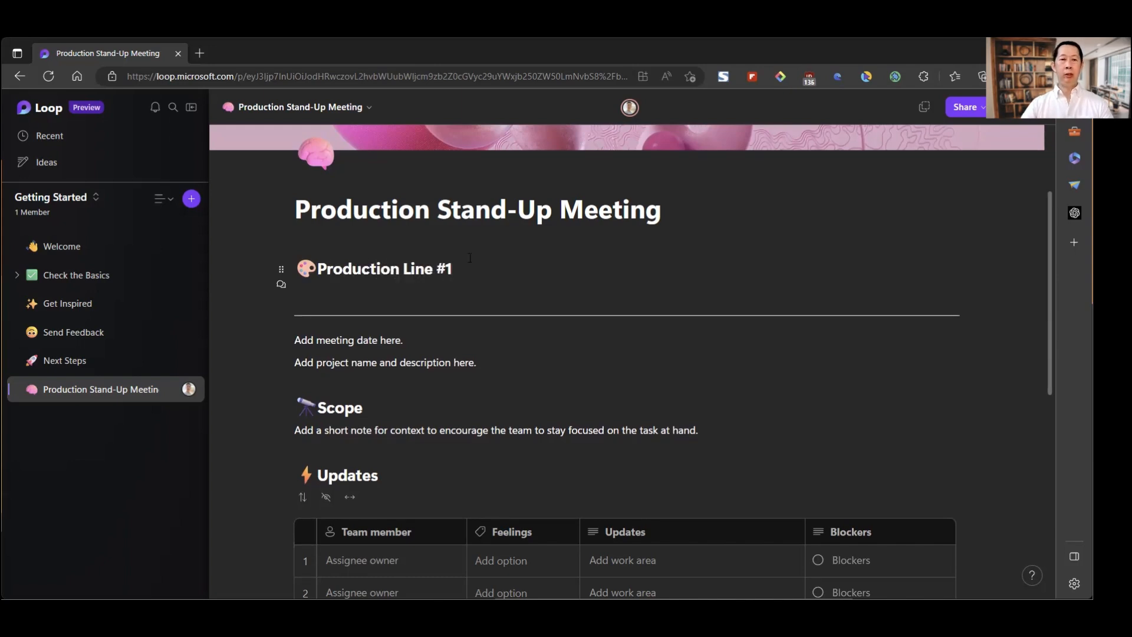
click(485, 380)
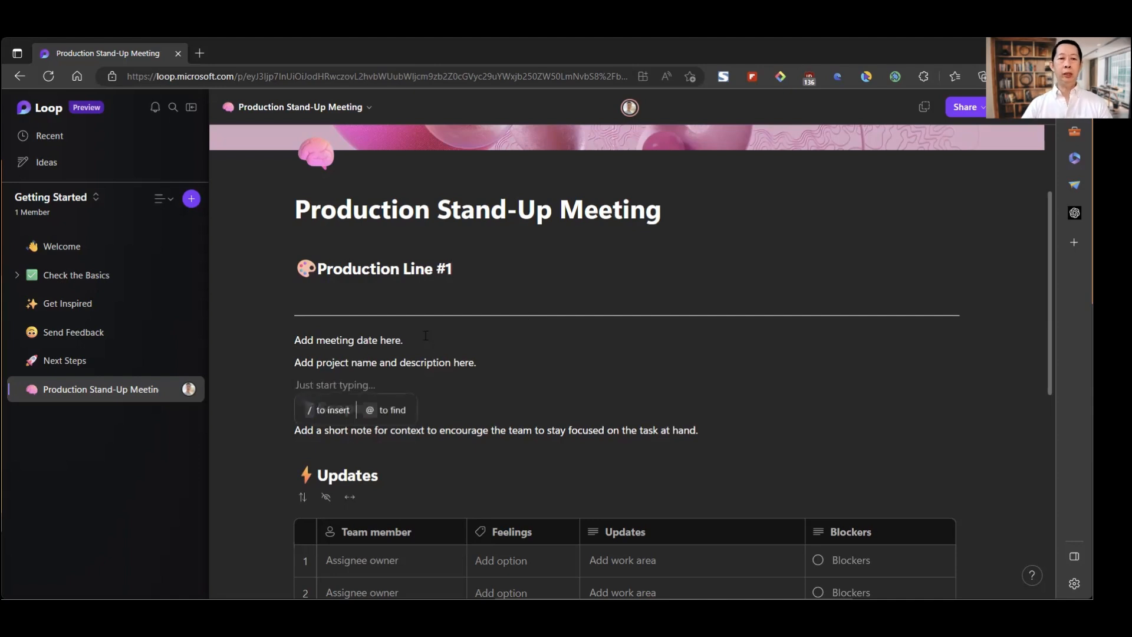
click(420, 315)
drag(281, 311, 287, 289)
click(282, 313)
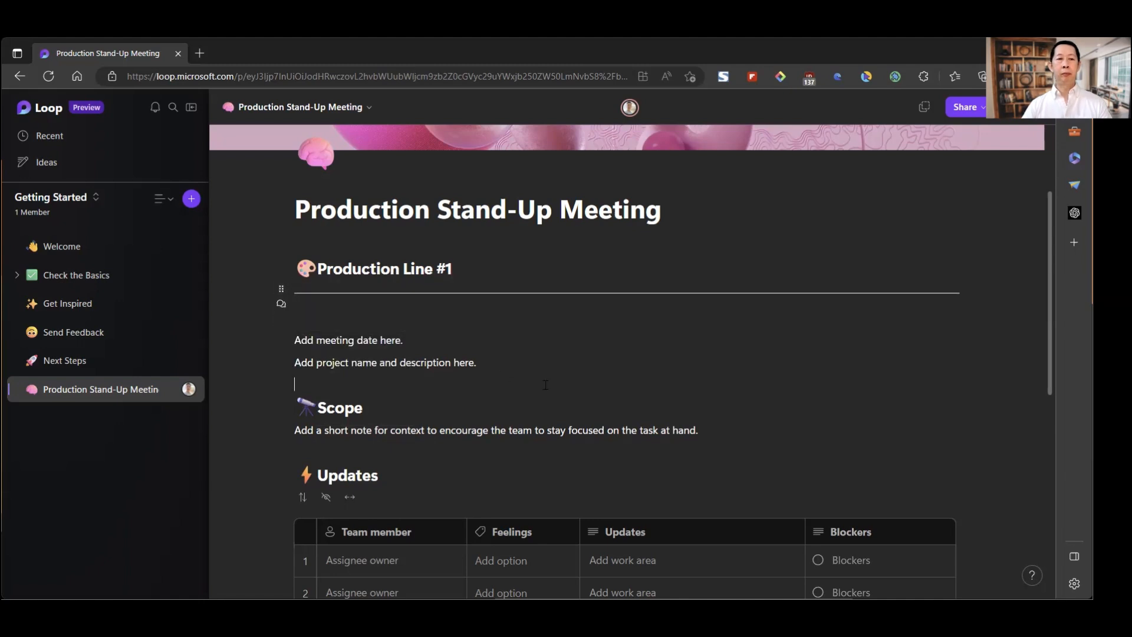
Delete the template's meeting date line and its project name and description line above the Scope section.
scroll(590, 330, down, 3)
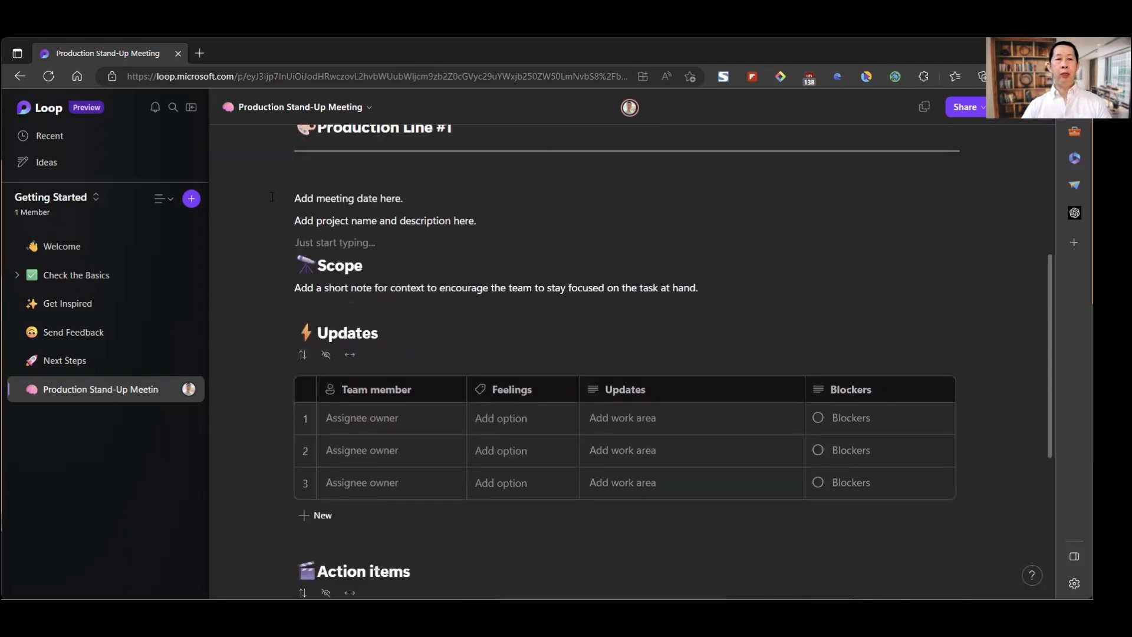
click(280, 198)
click(308, 238)
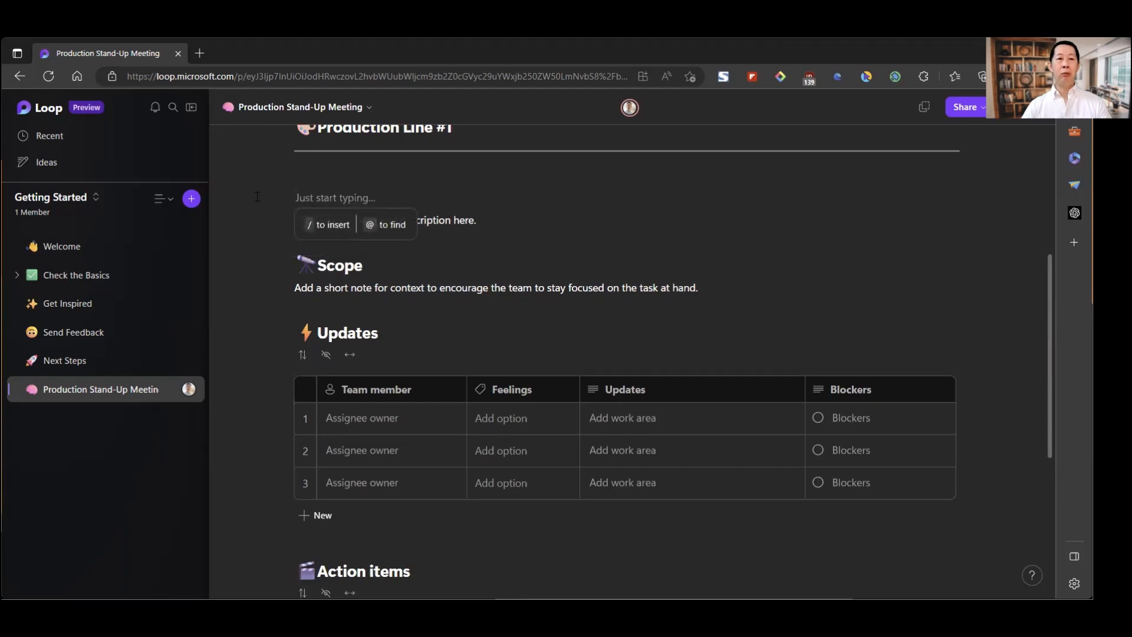
drag(482, 220, 286, 198)
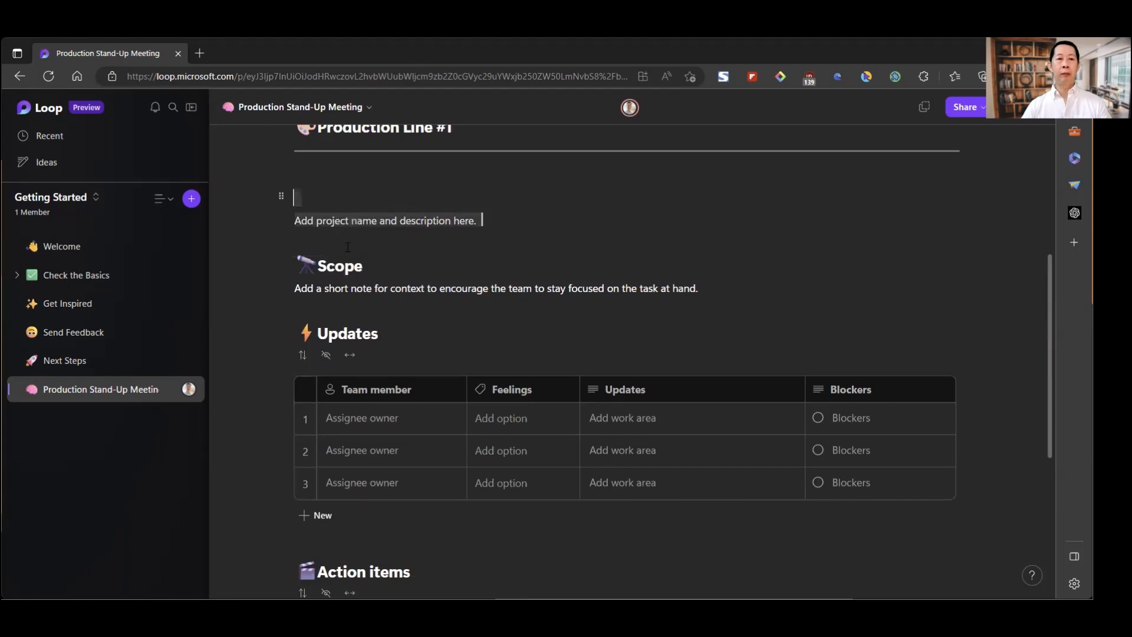
click(281, 197)
click(307, 239)
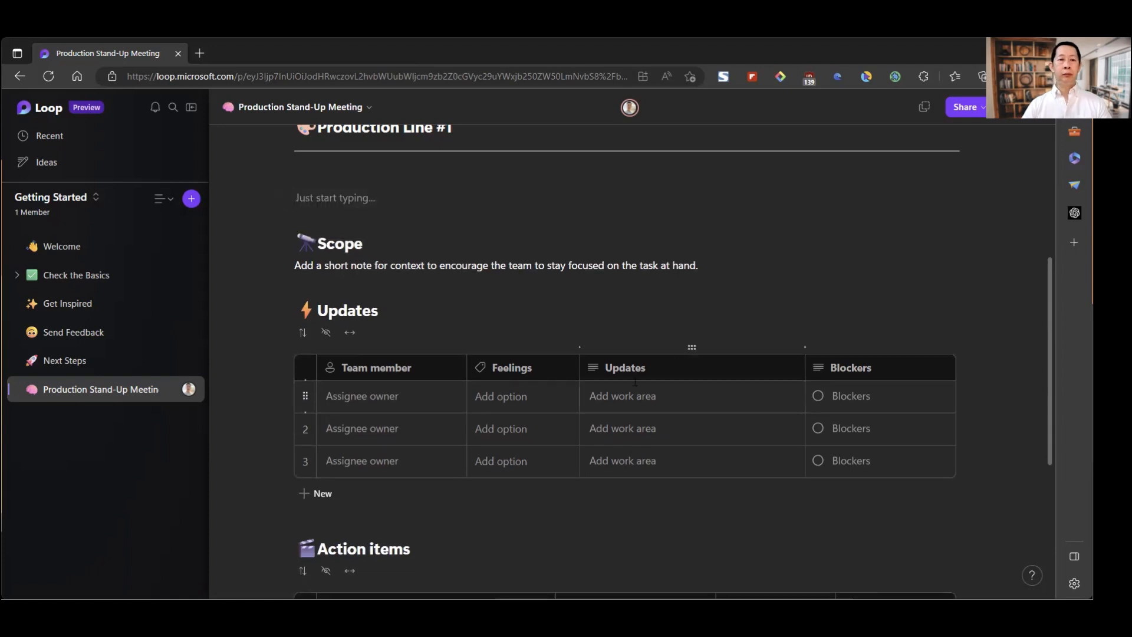
Enter "Minutes" on the empty line above the Scope section and add a new line beneath it.
scroll(634, 381, down, 2)
scroll(627, 371, down, 2)
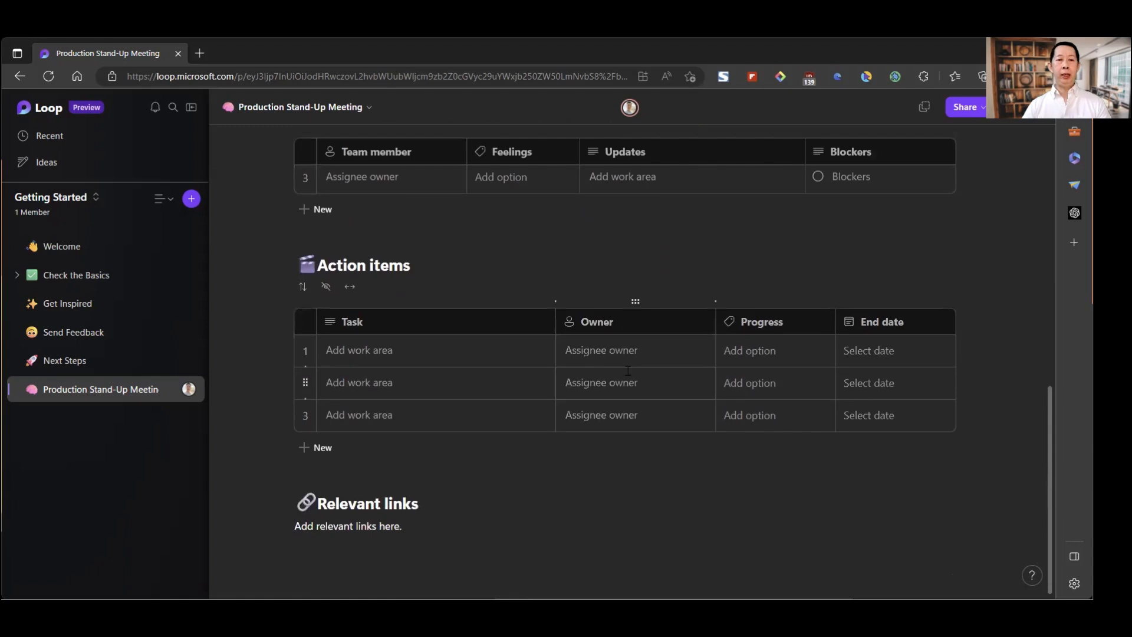
scroll(628, 371, up, 6)
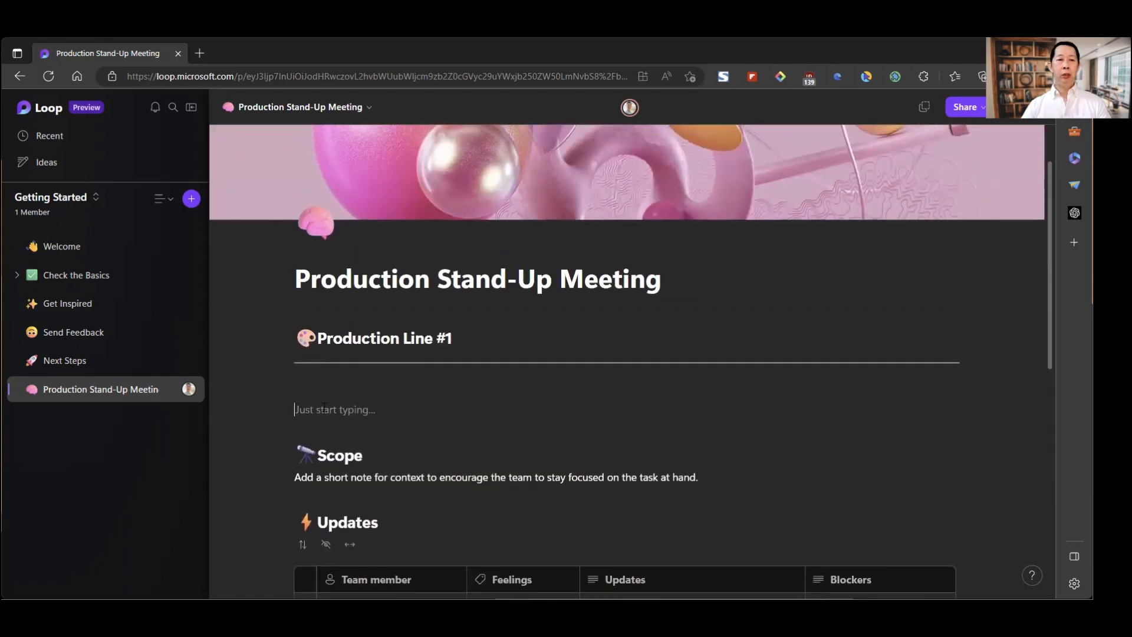
text(Minutes)
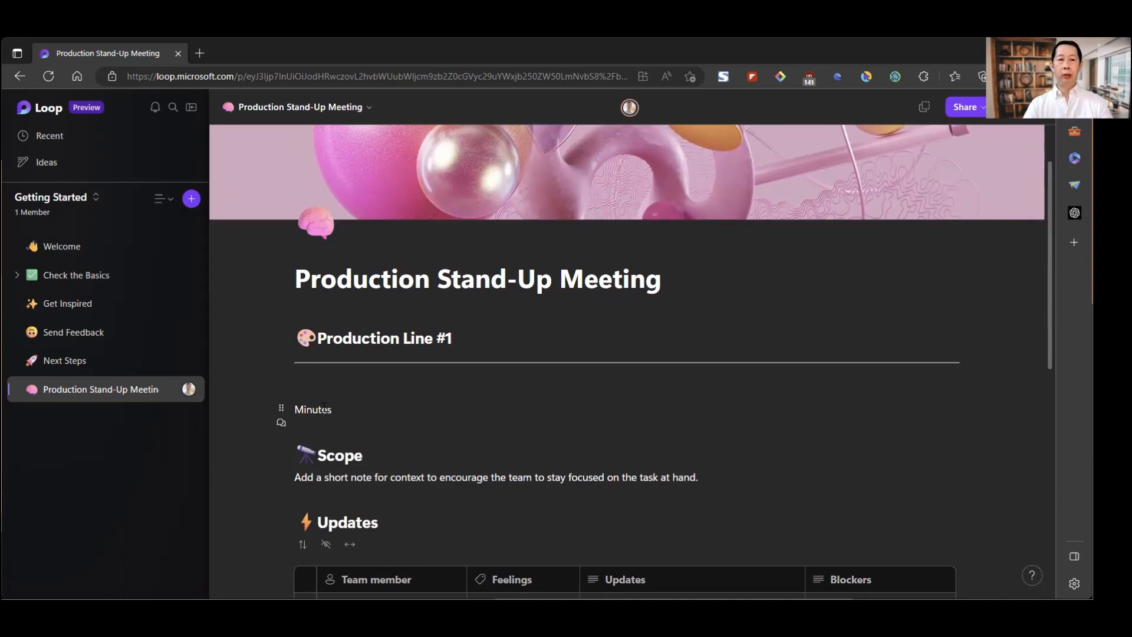
key(Return)
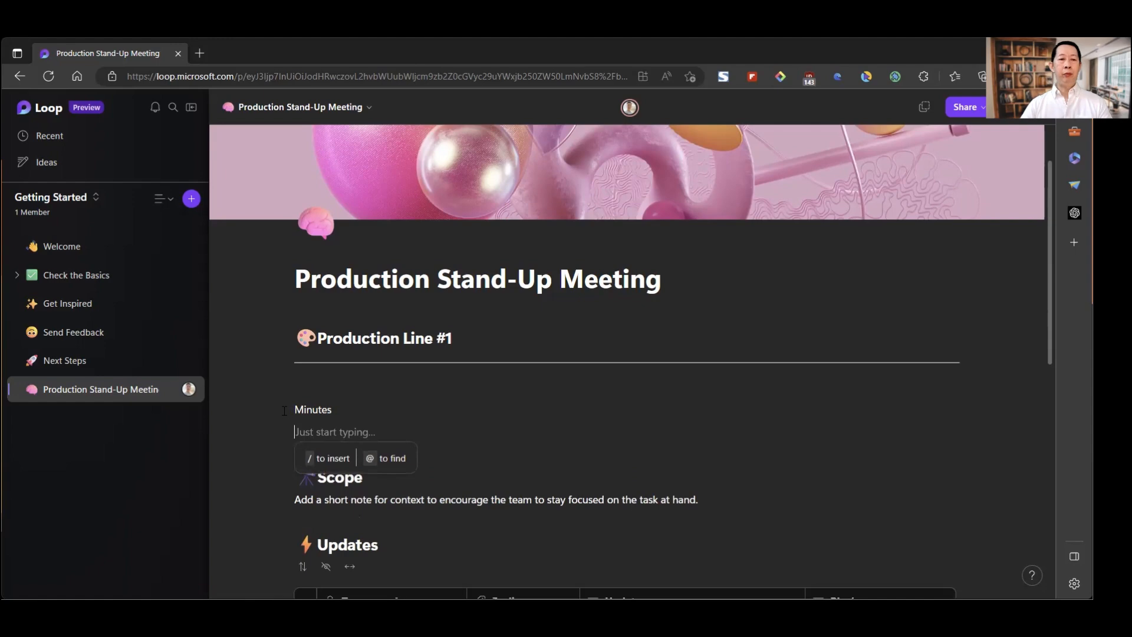
Format the "Minutes" line as bold text and turn it into a Heading 2.
click(285, 411)
click(282, 410)
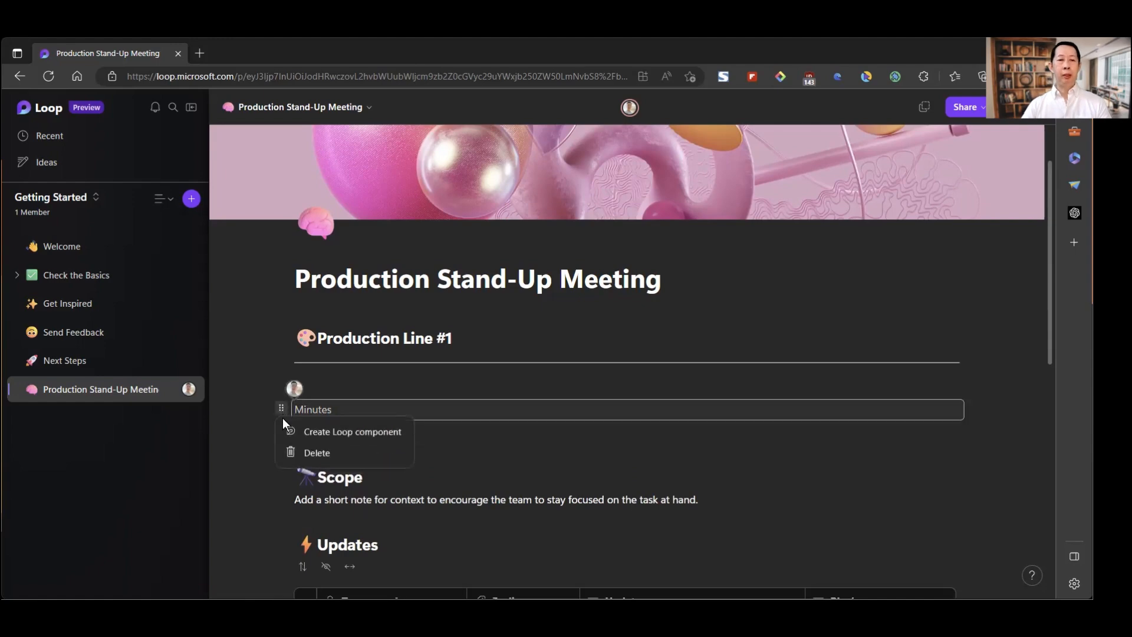
click(282, 409)
click(282, 410)
click(282, 409)
double_click(321, 408)
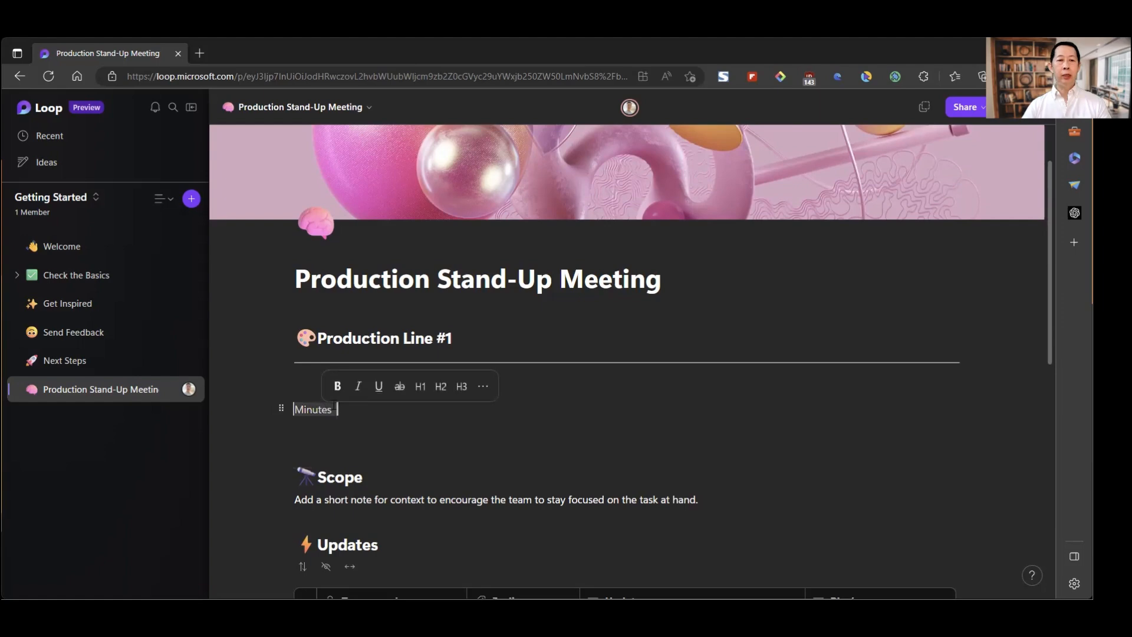
click(338, 387)
triple_click(329, 407)
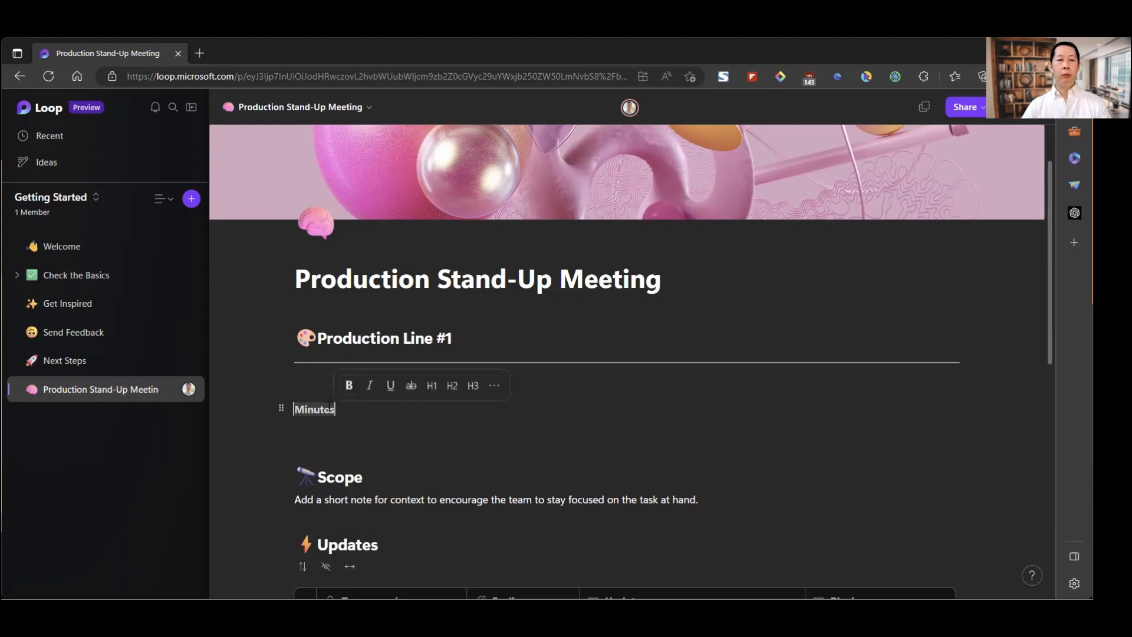
click(452, 387)
click(387, 415)
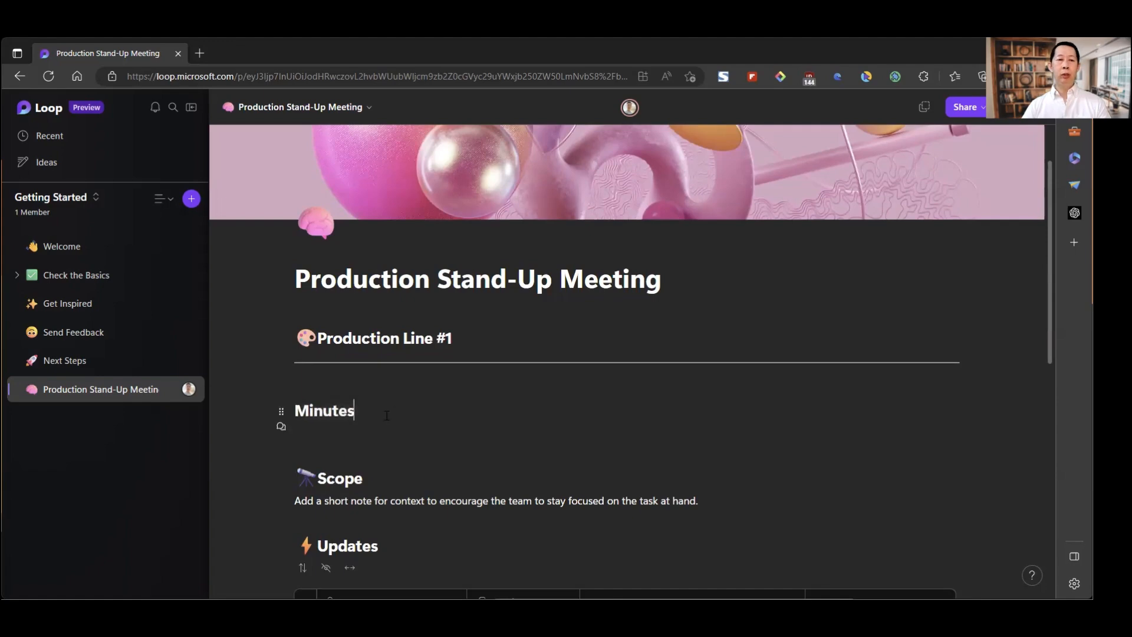
Bring up the comment and reaction options for the Minutes heading, then dismiss them without adding any.
scroll(330, 431, down, 3)
scroll(407, 435, up, 2)
scroll(408, 434, up, 1)
click(310, 361)
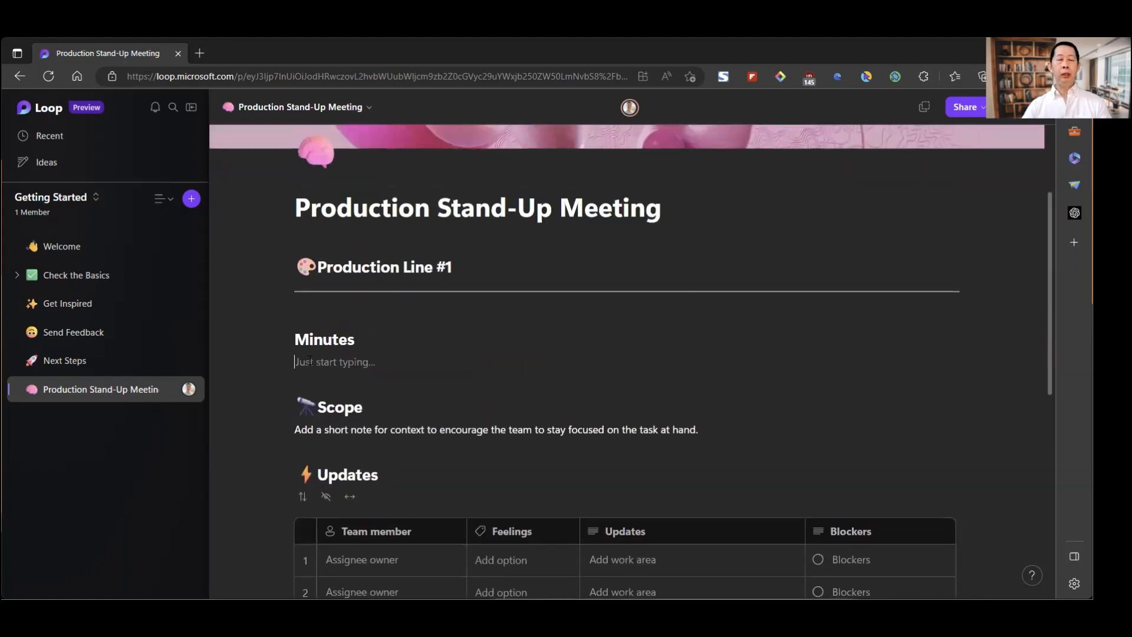
click(294, 341)
click(313, 341)
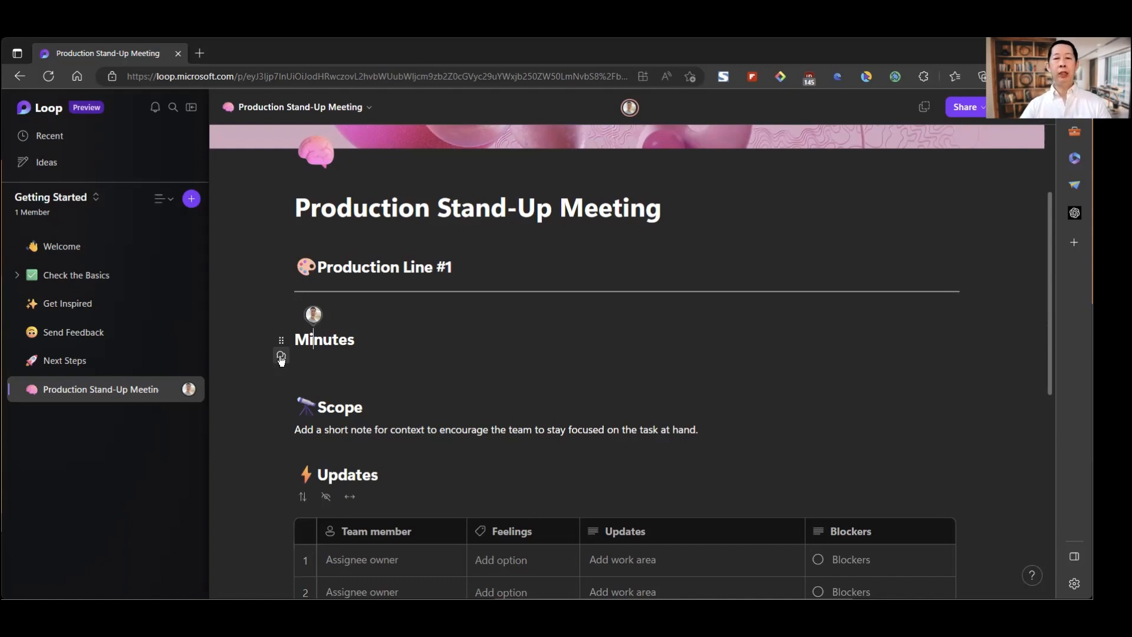
click(282, 358)
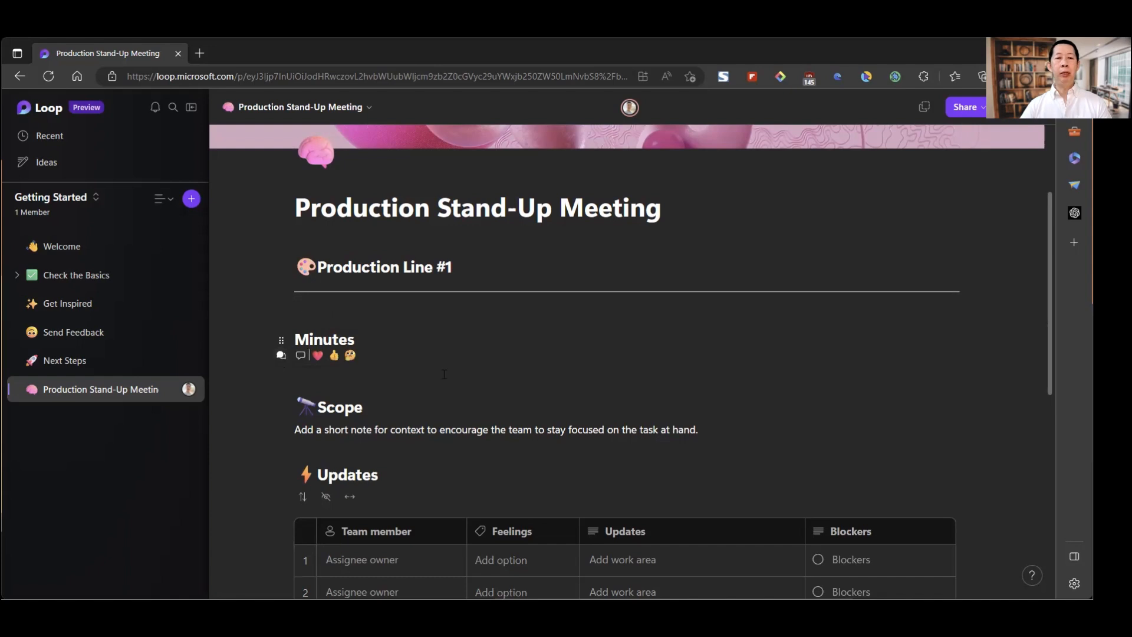
click(342, 359)
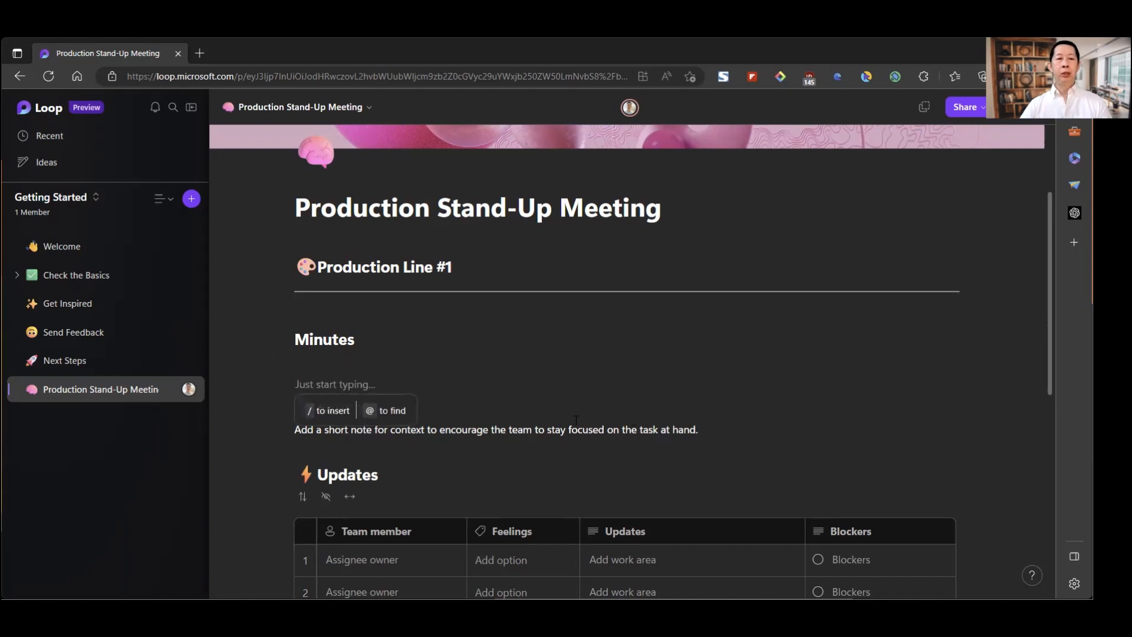
Review the insertable content types for the empty line beneath the Minutes heading and insert a numbered list there.
scroll(611, 385, down, 3)
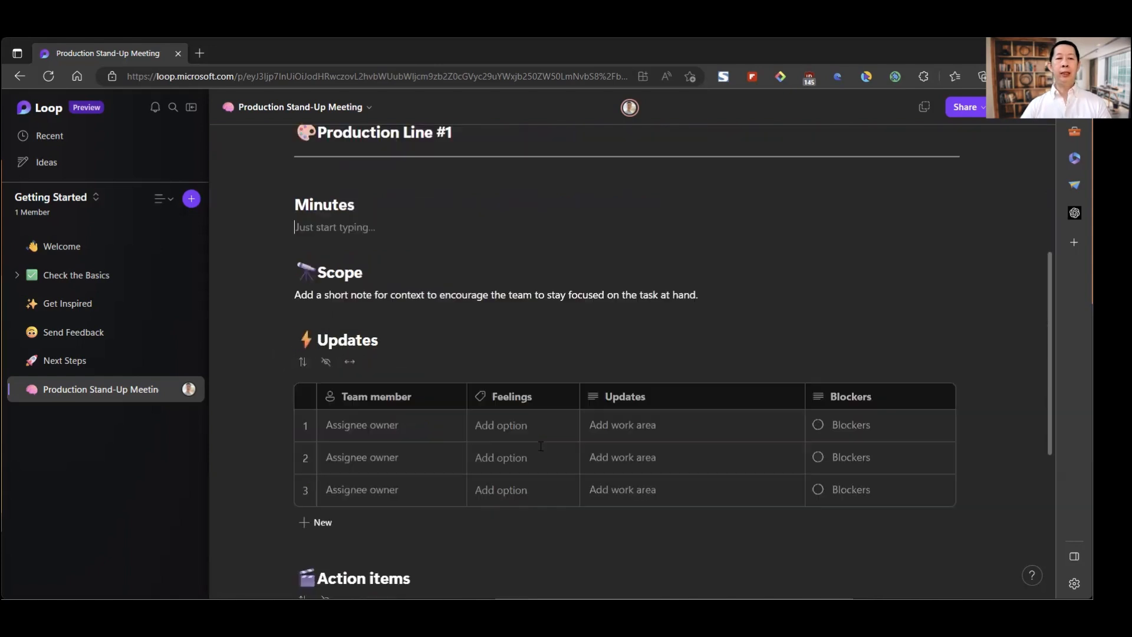
scroll(610, 384, up, 3)
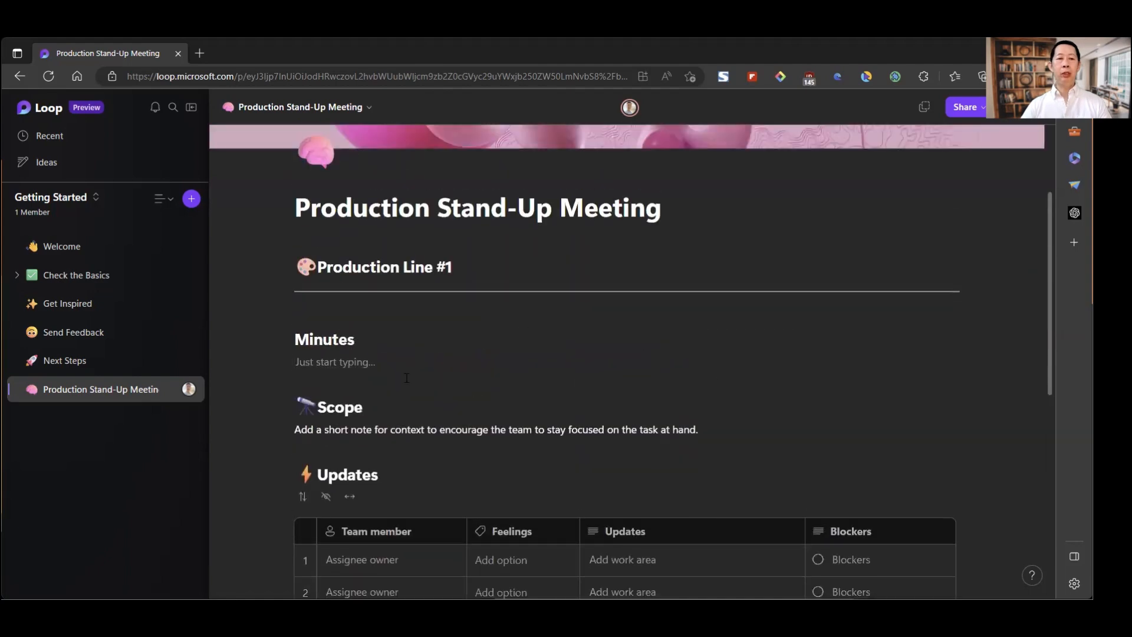
text(/)
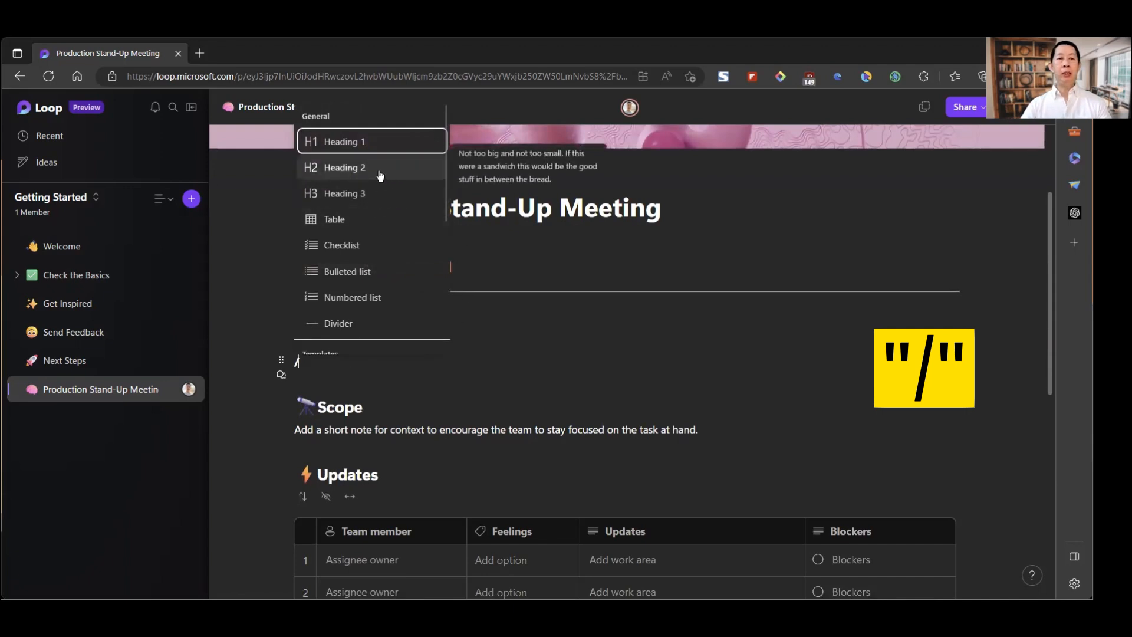
scroll(381, 175, down, 5)
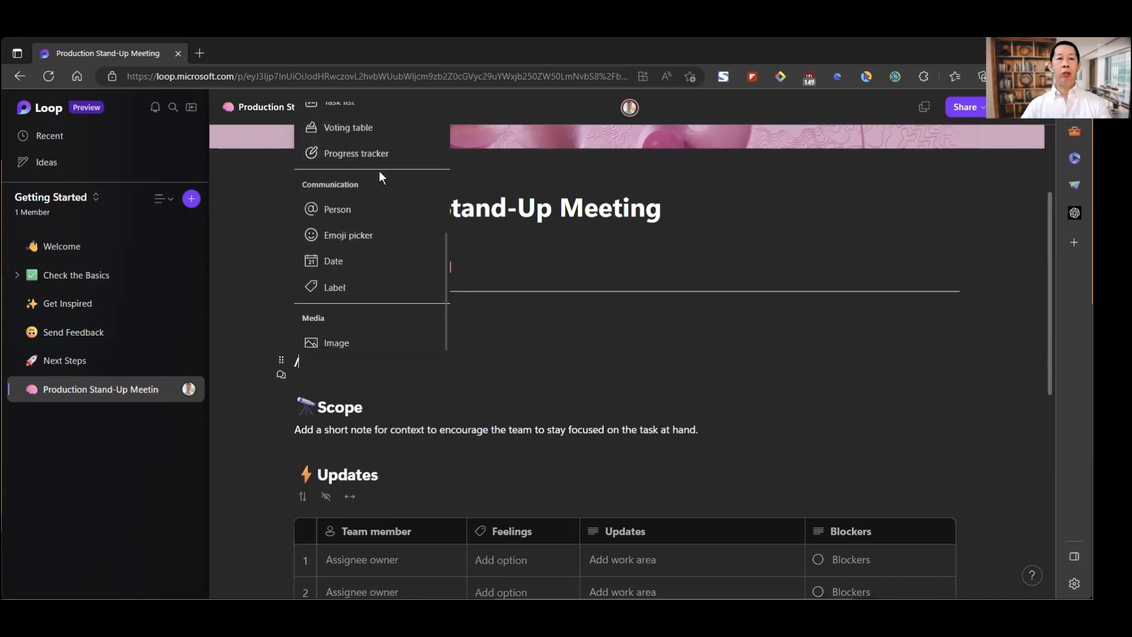
scroll(380, 175, up, 4)
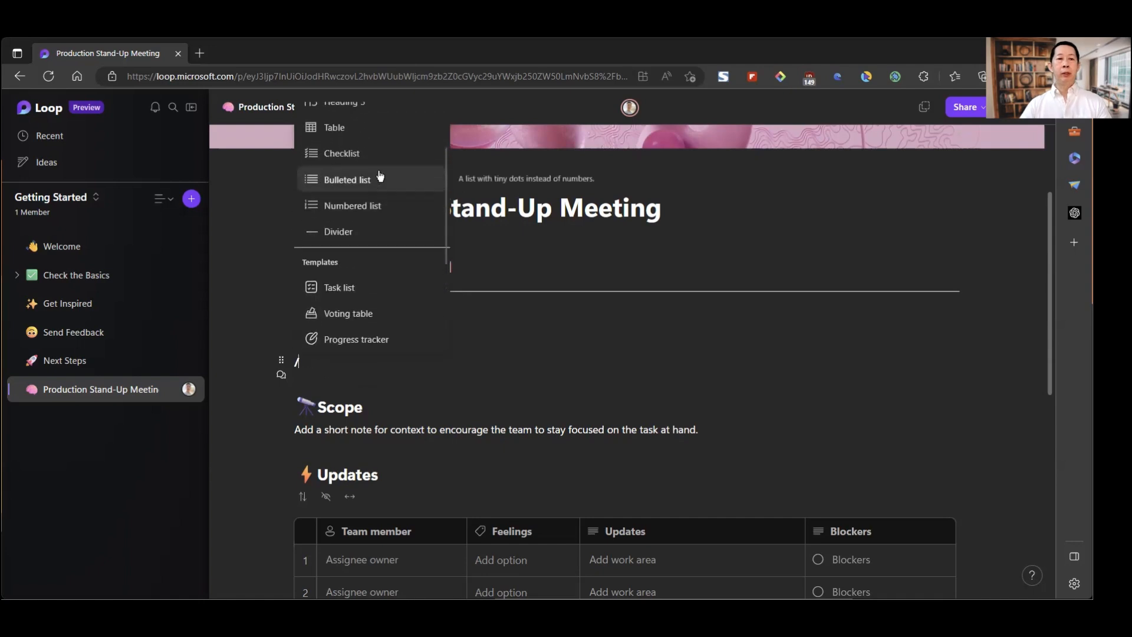
scroll(380, 175, up, 2)
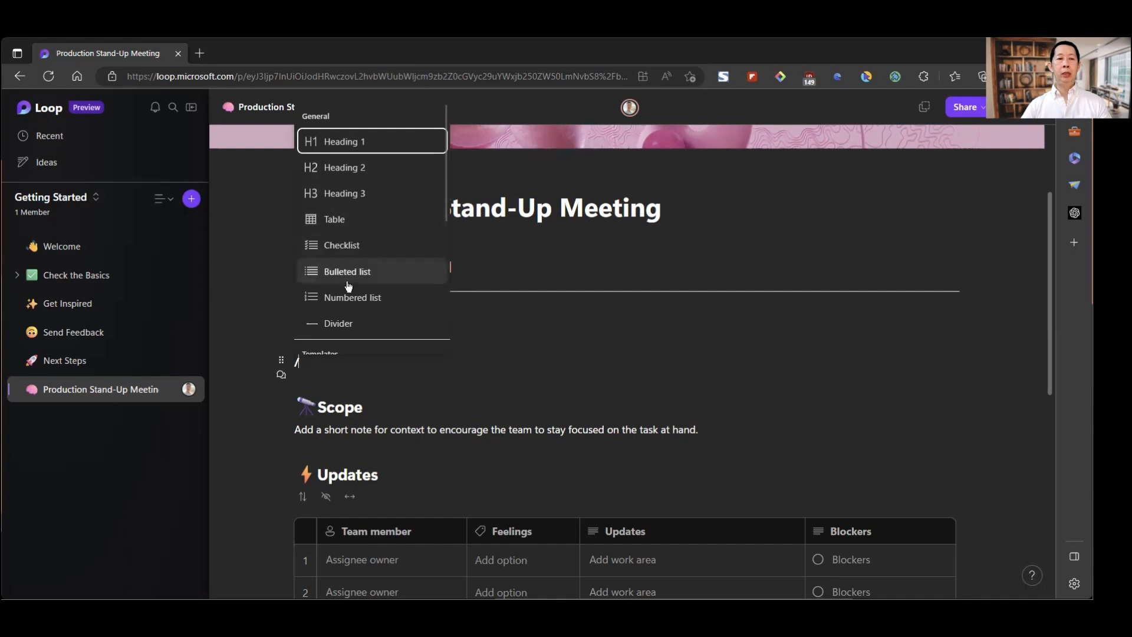
click(358, 304)
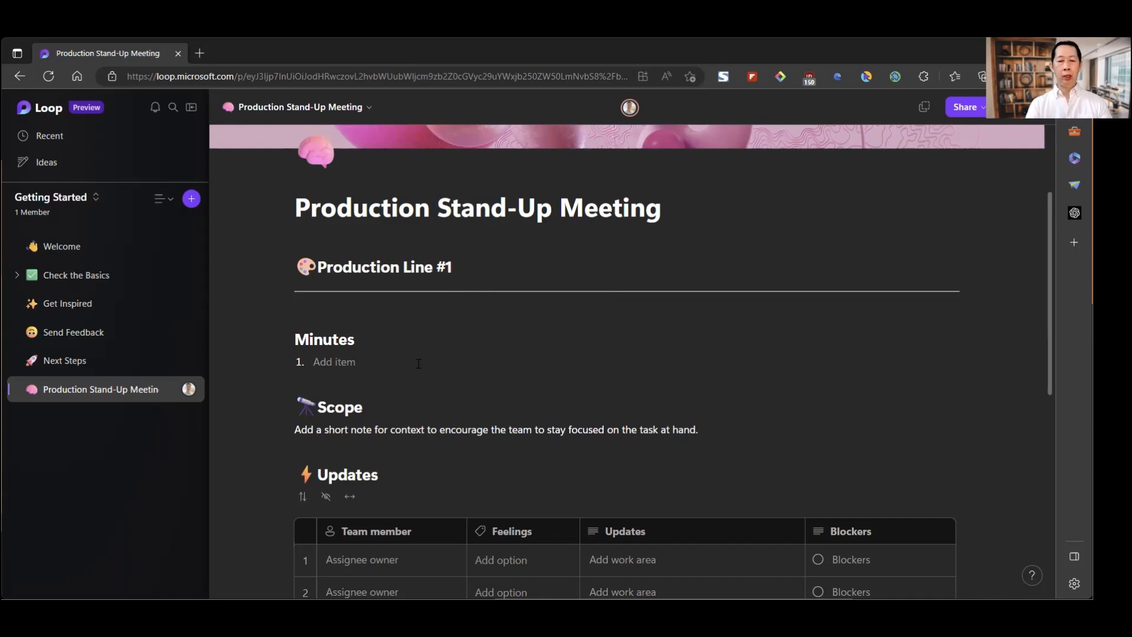
Fill the Minutes list with "Yesterday production performance update", "Issues", "Key deliverables today", "Any challenges expected" and "Others".
text(Yeste)
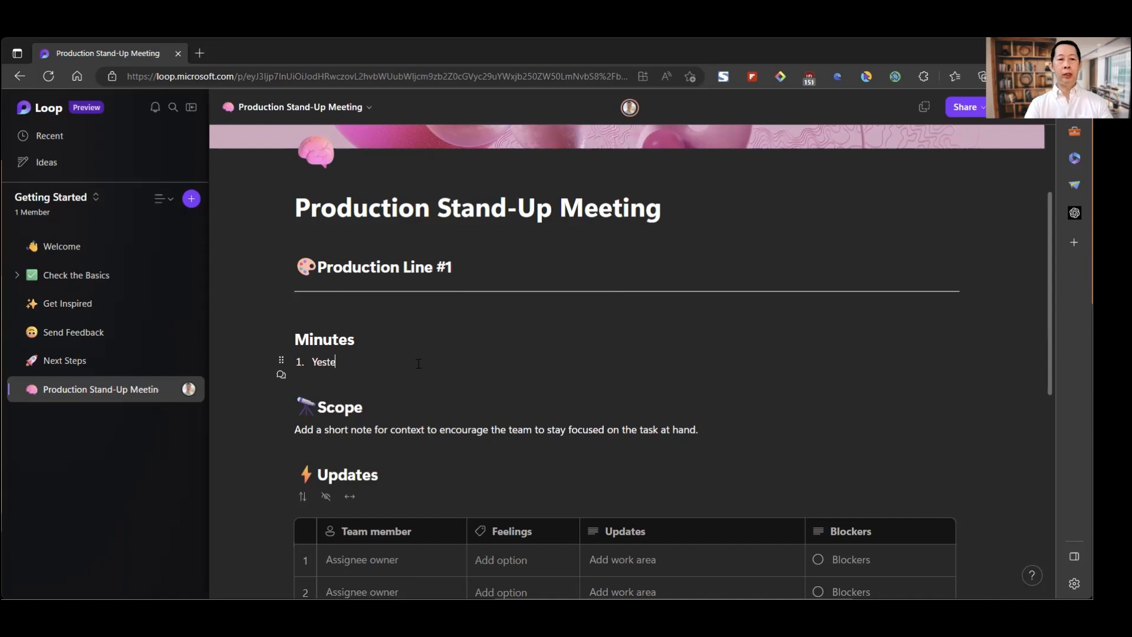
text(rday prod)
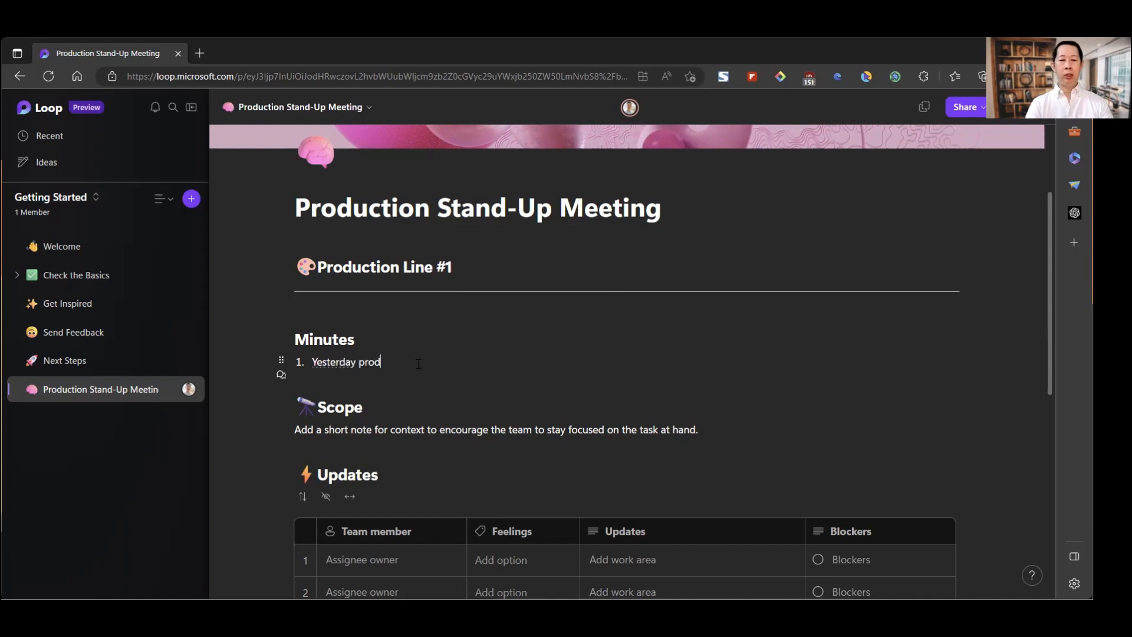
text(uction perf)
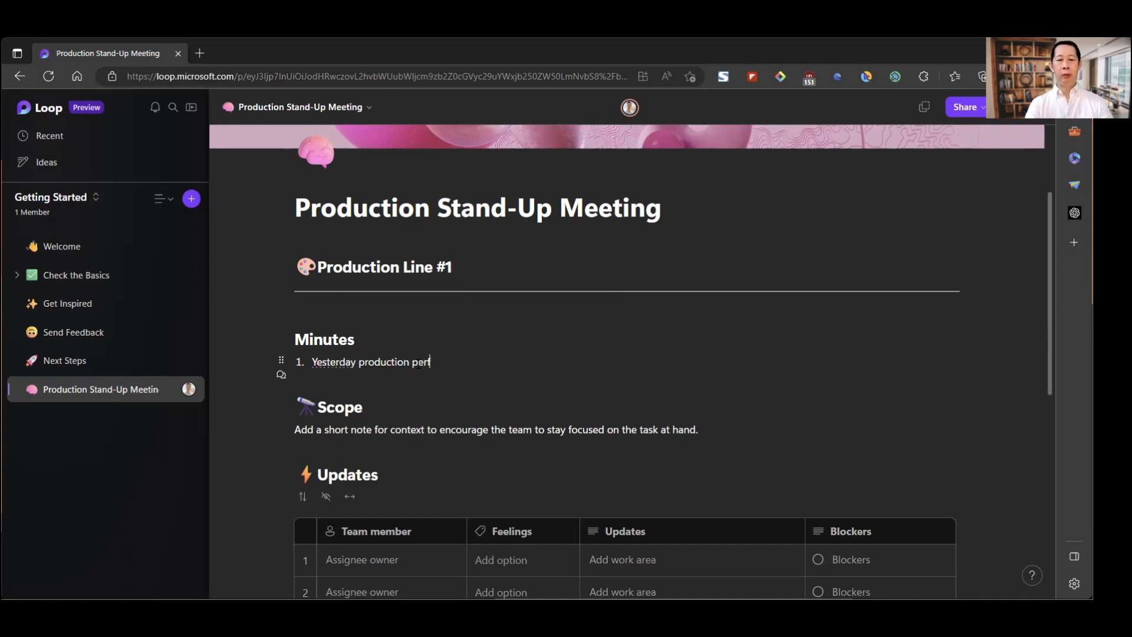
text(ormance update)
key(Return)
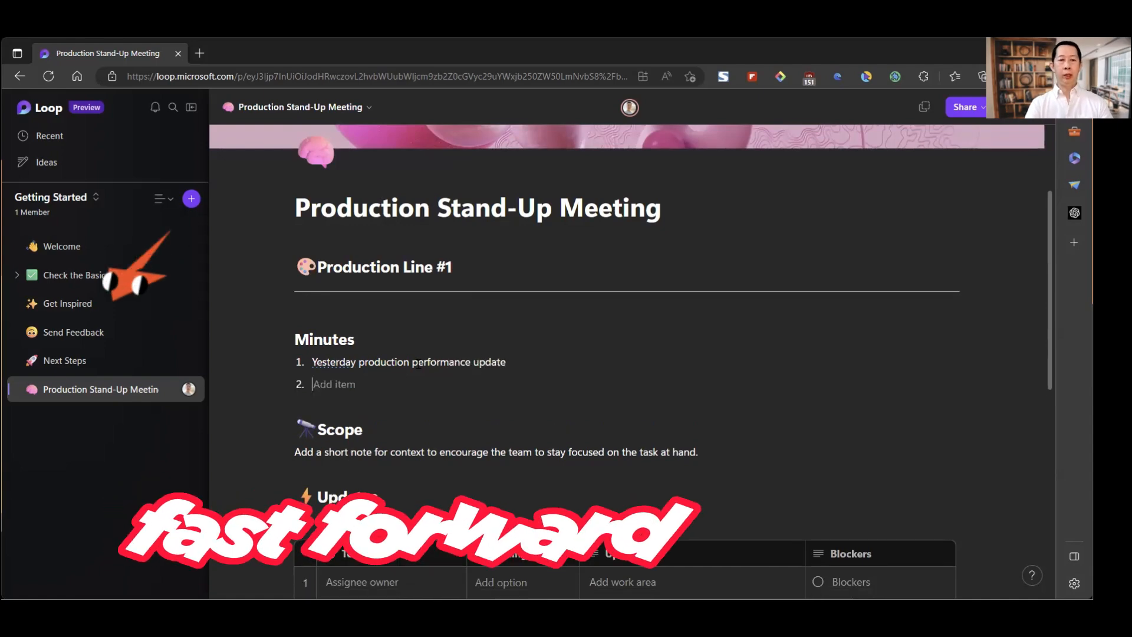
text(Issues)
key(Return)
text(Key deliverables today)
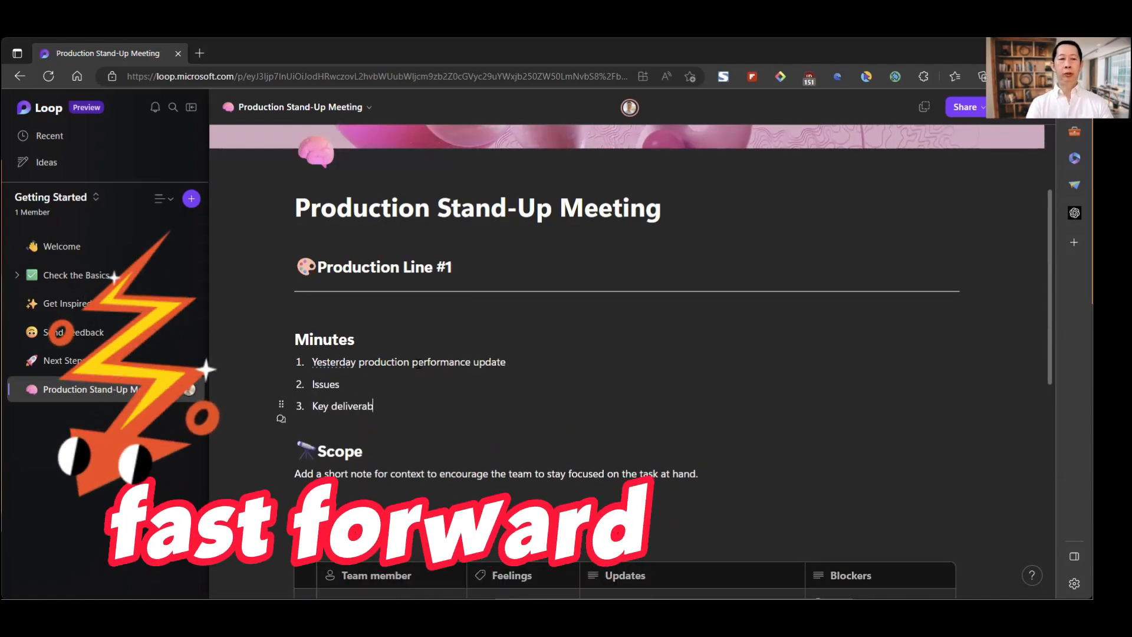
key(Return)
text(Any challenges expected)
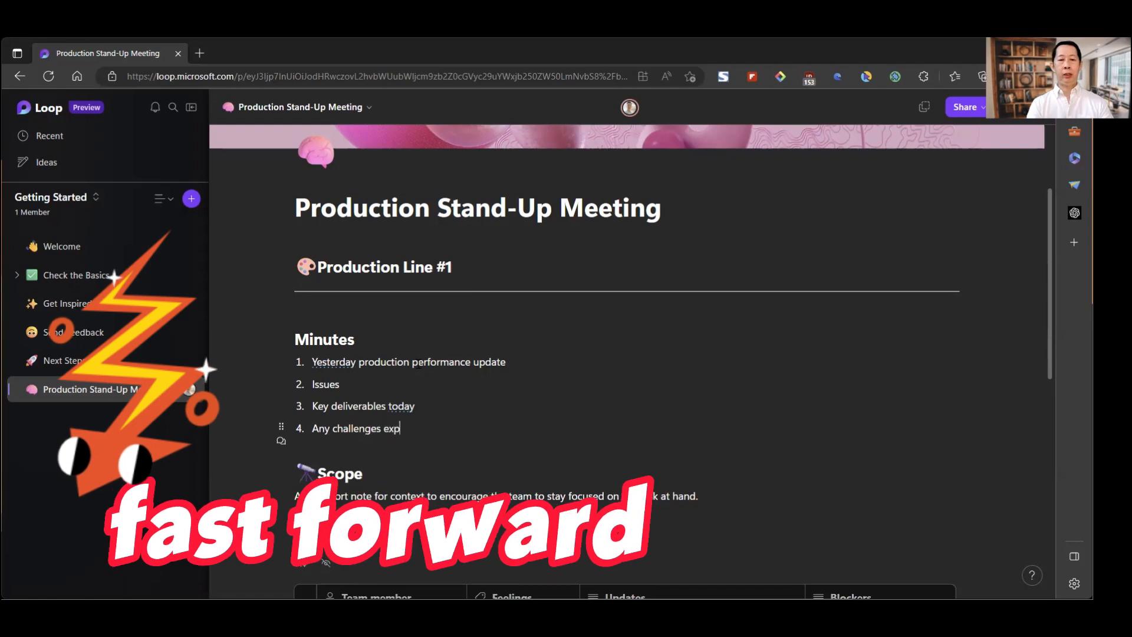
key(Return)
text(Others)
Move the "Any challenges expected" item above "Key deliverables today" in the Minutes list.
scroll(577, 419, down, 2)
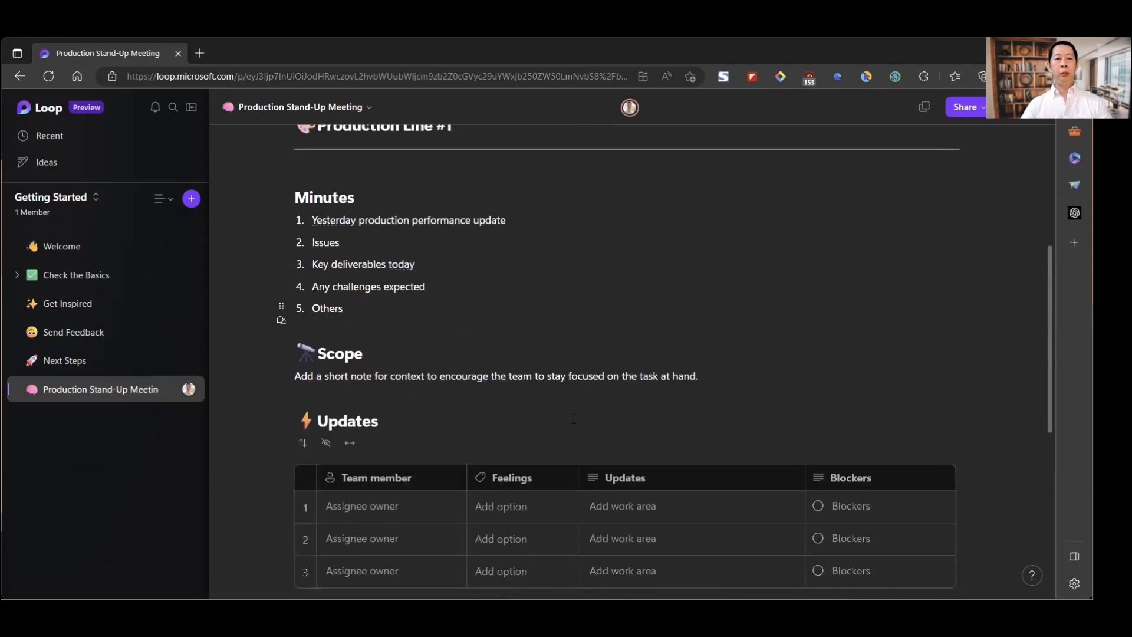
click(527, 331)
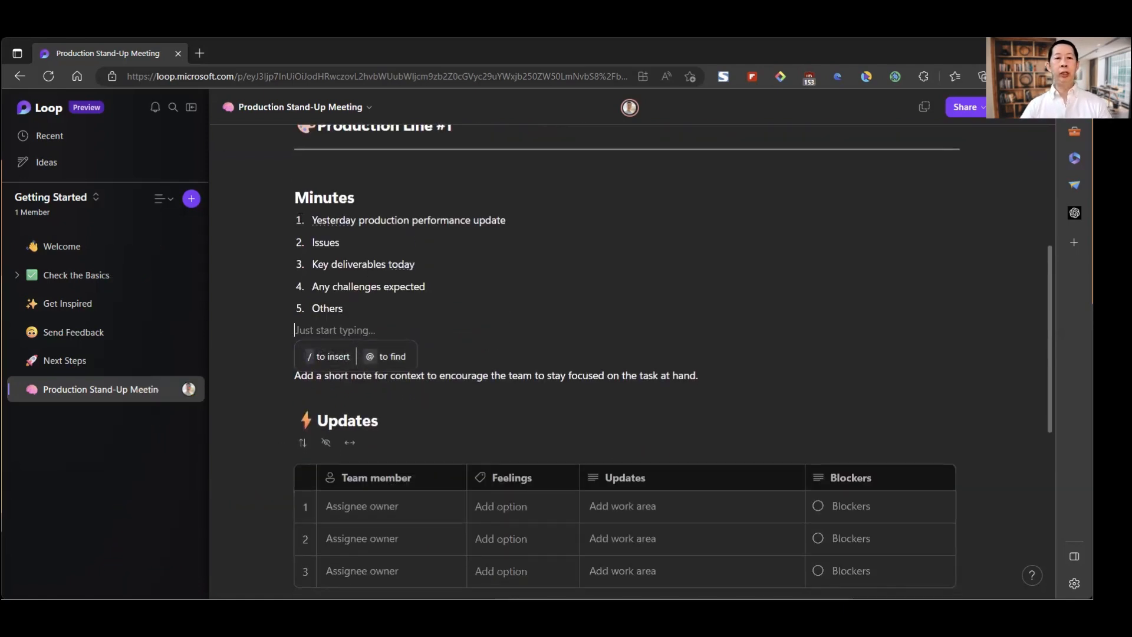
click(354, 286)
drag(281, 285, 271, 258)
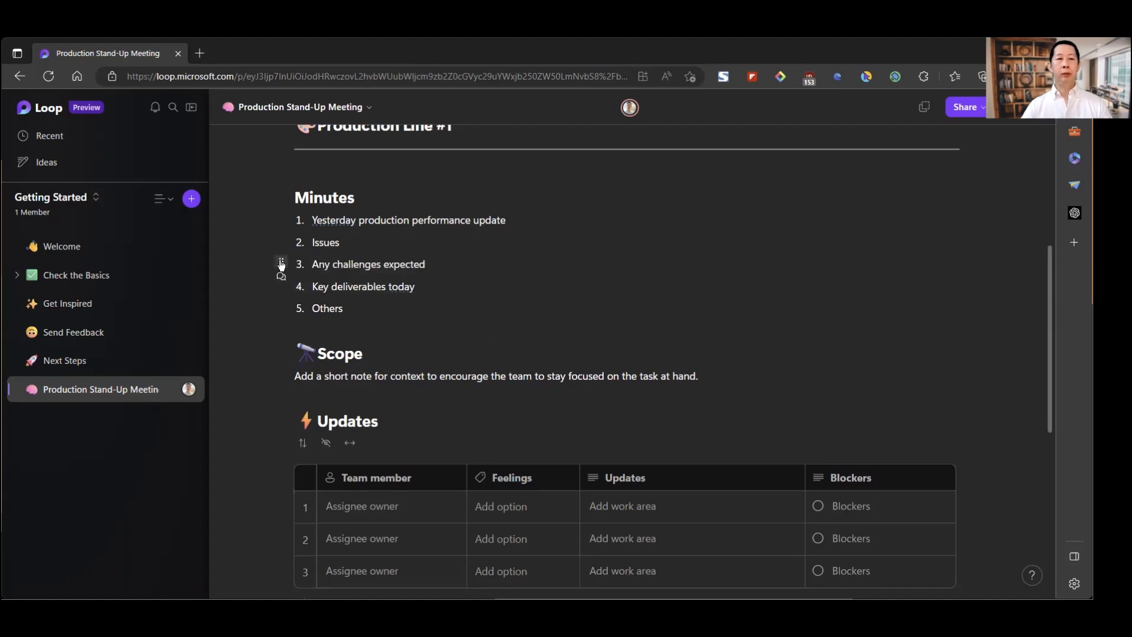
Move the "Any challenges expected" item back below "Key deliverables today" in the Minutes list.
drag(281, 265, 282, 289)
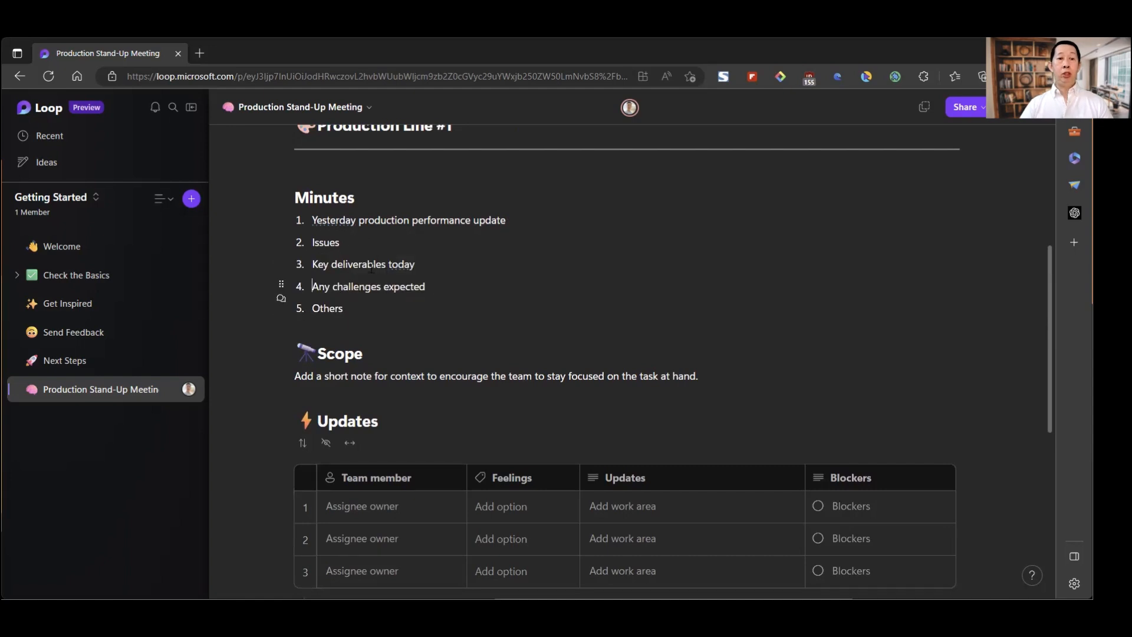
scroll(455, 289, down, 3)
scroll(454, 289, up, 3)
Insert a date element set to March 30, 2023 on the empty line beneath the Minutes list.
click(341, 328)
text(/)
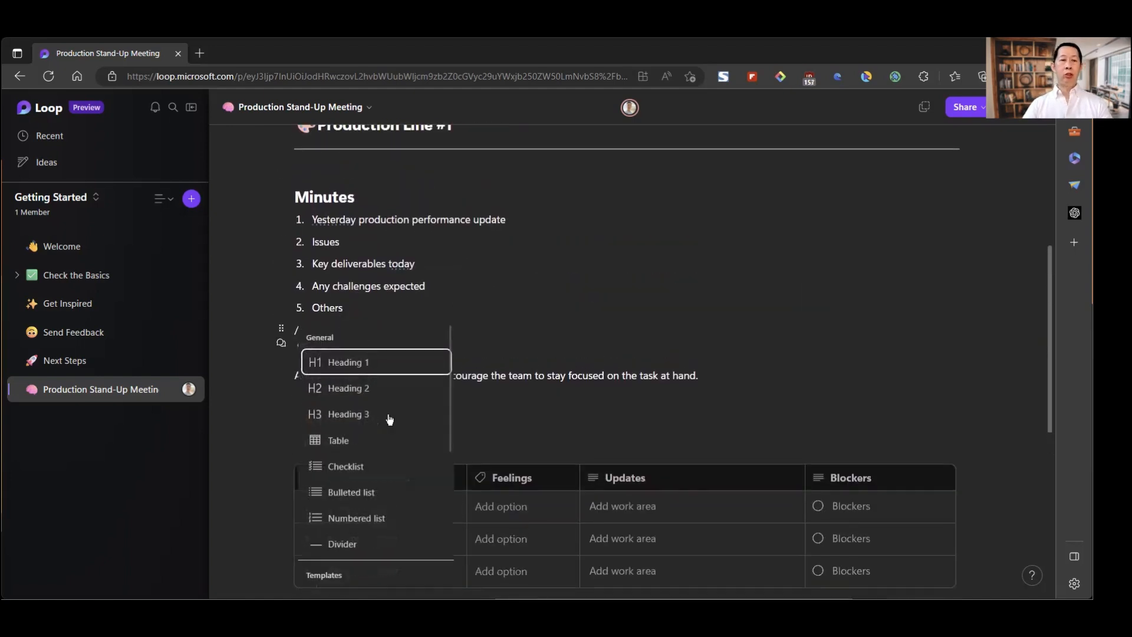
scroll(387, 475, down, 4)
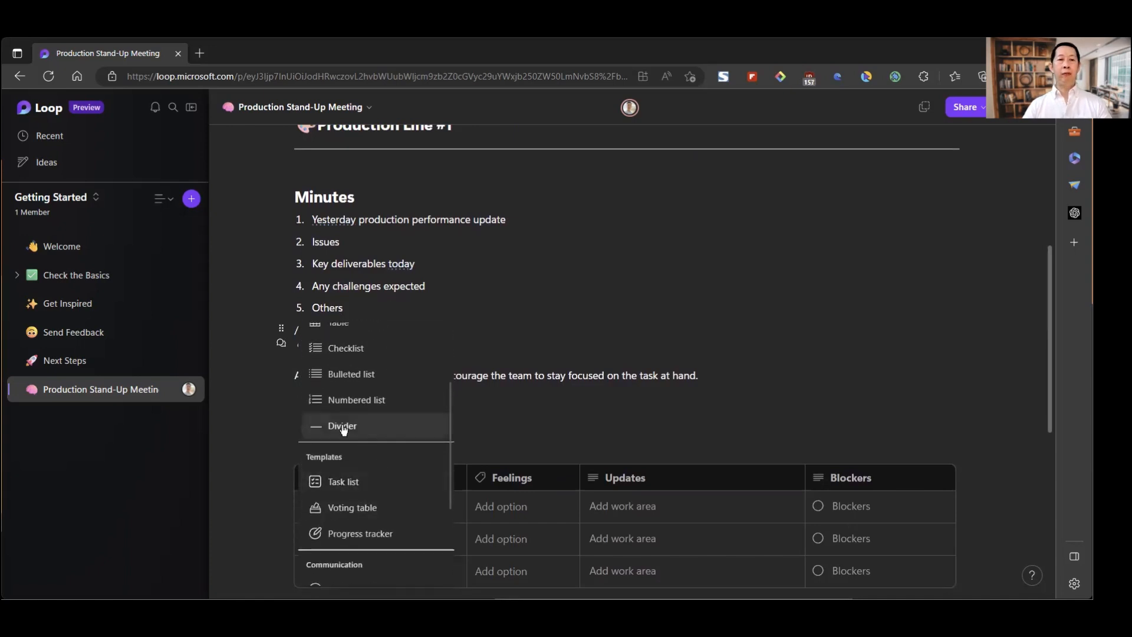
scroll(361, 401, down, 2)
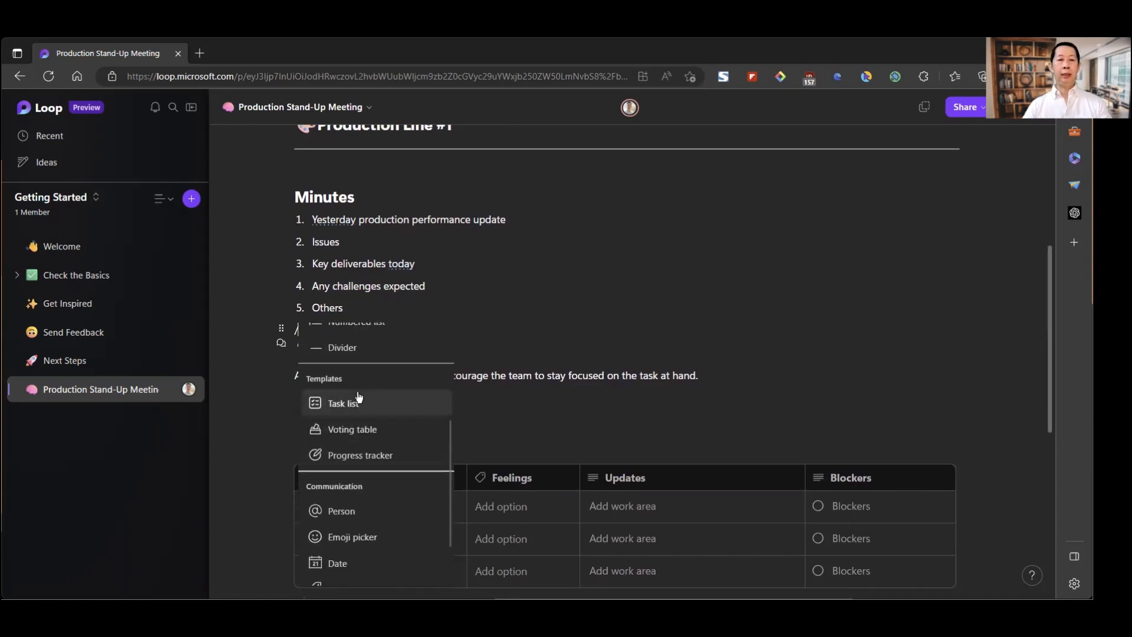
scroll(372, 444, down, 2)
scroll(372, 443, up, 2)
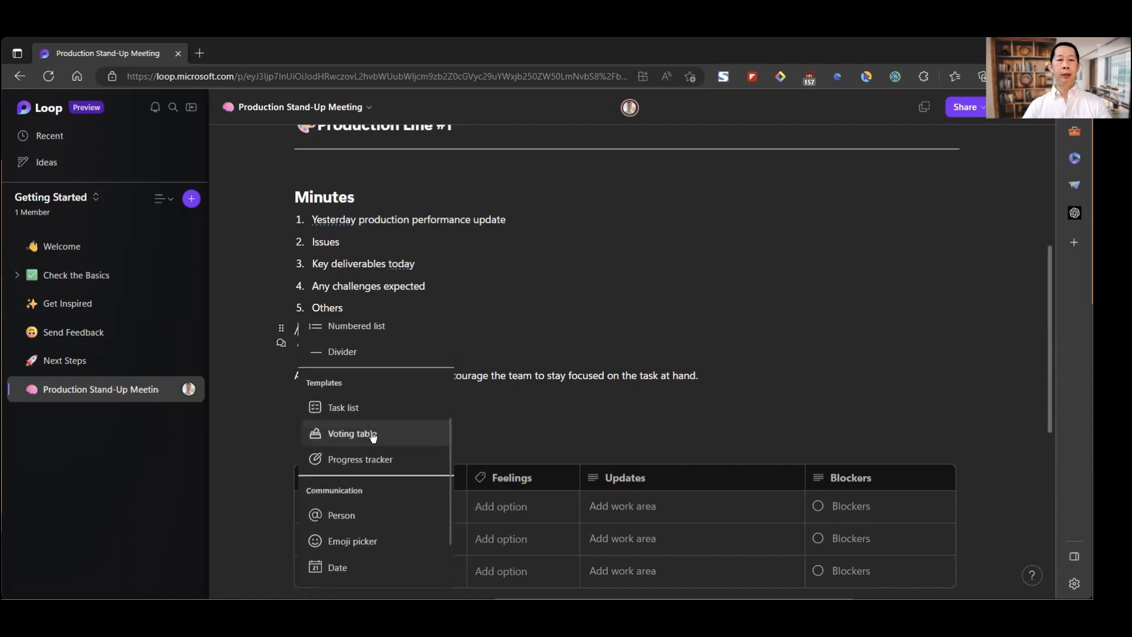
scroll(371, 472, down, 2)
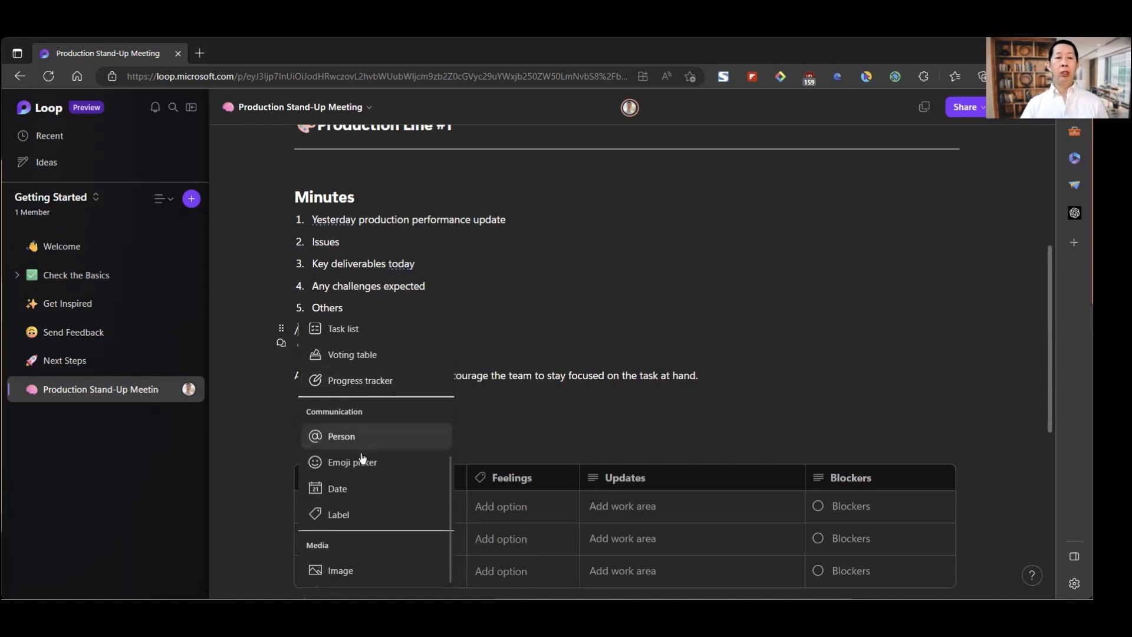
click(362, 490)
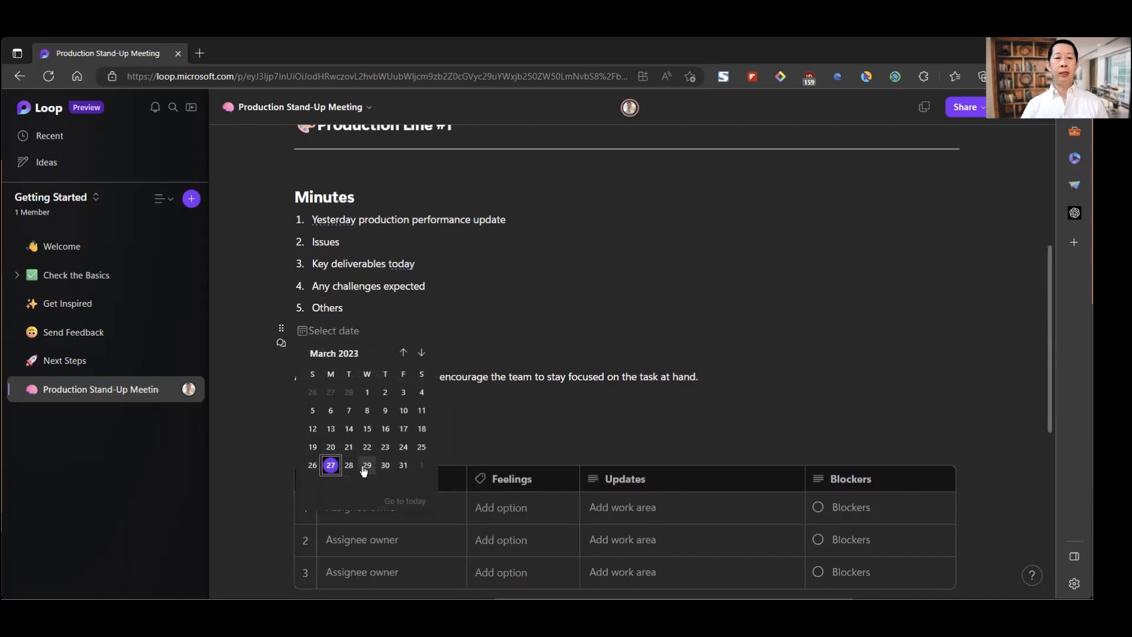
click(387, 466)
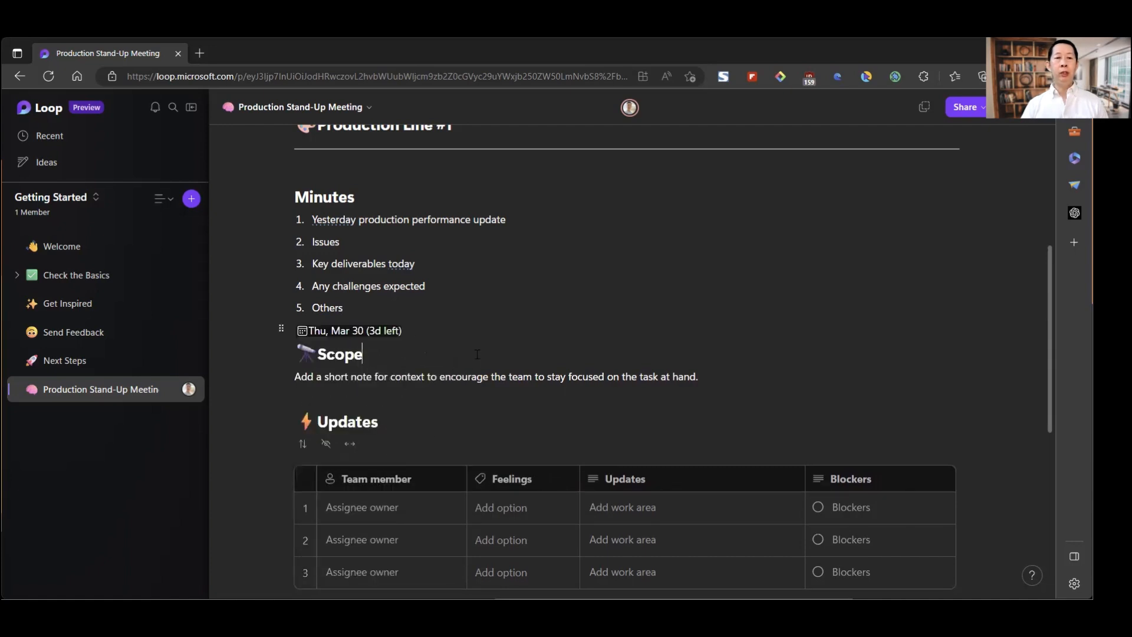
Move the date line up between the Production Line #1 divider and the Minutes heading, and label it "Meeting Date:".
scroll(471, 341, down, 1)
scroll(460, 336, up, 4)
scroll(447, 328, down, 1)
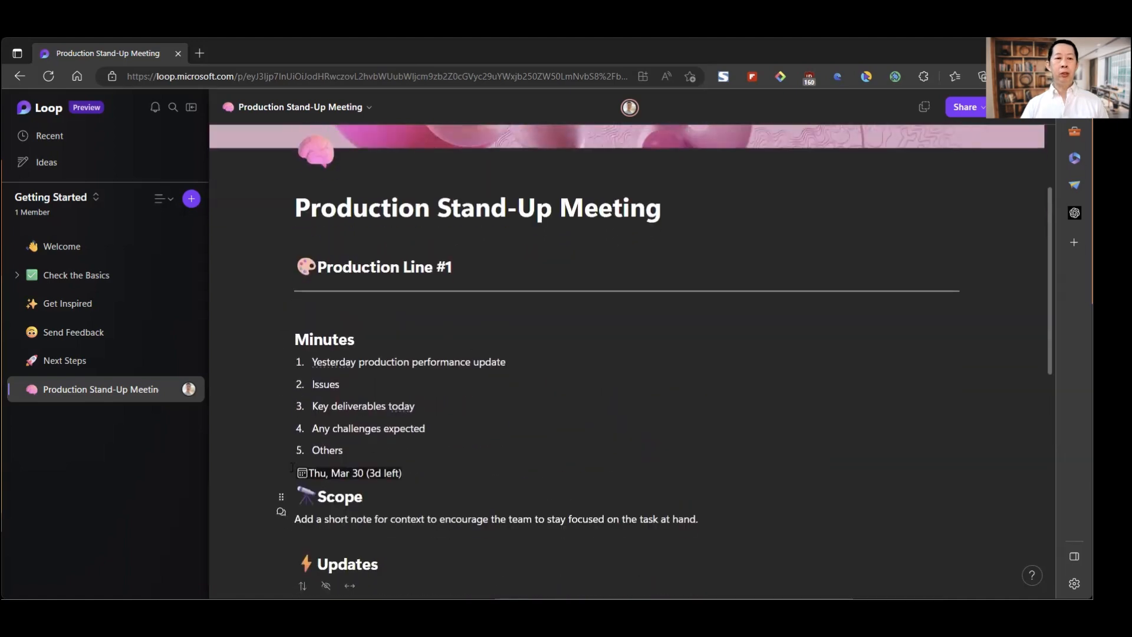
drag(281, 473, 307, 319)
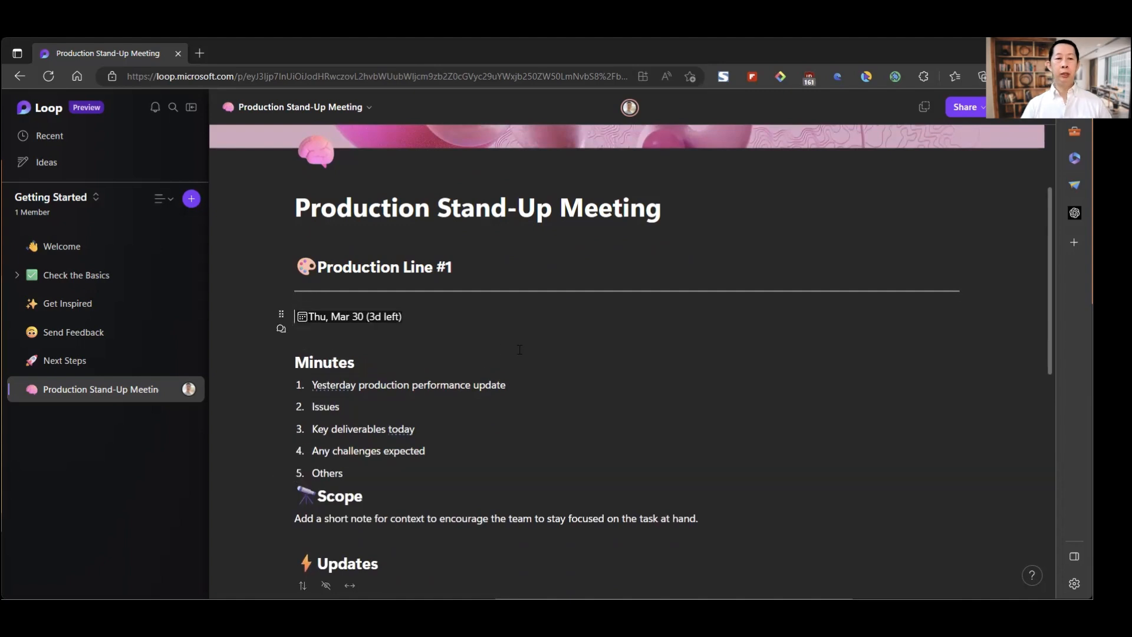
text(Meeting )
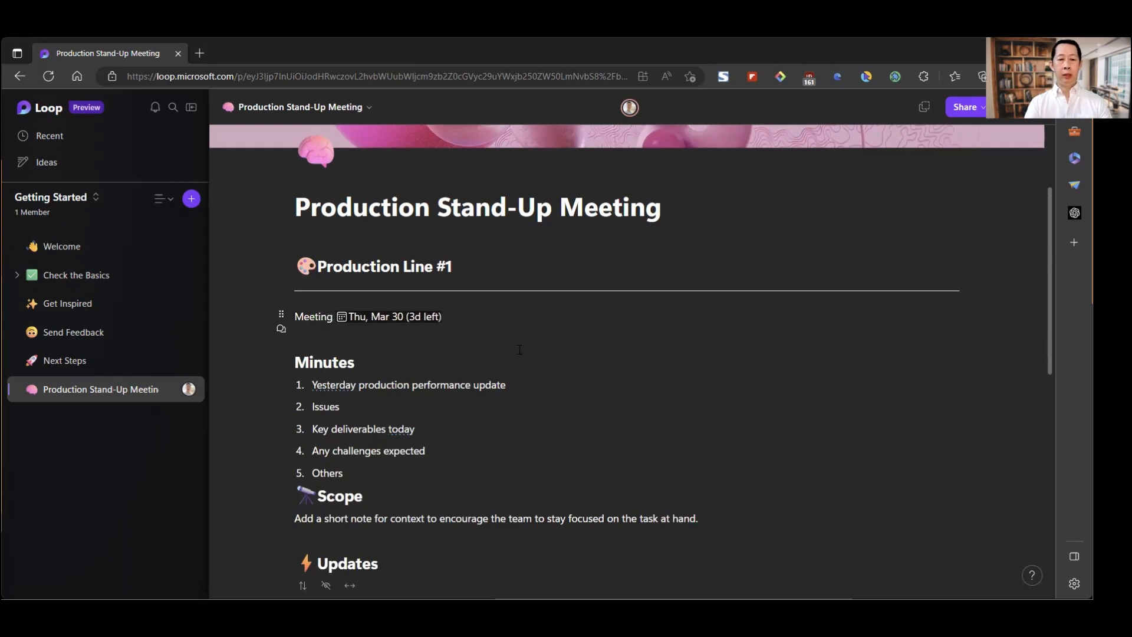
text(Date)
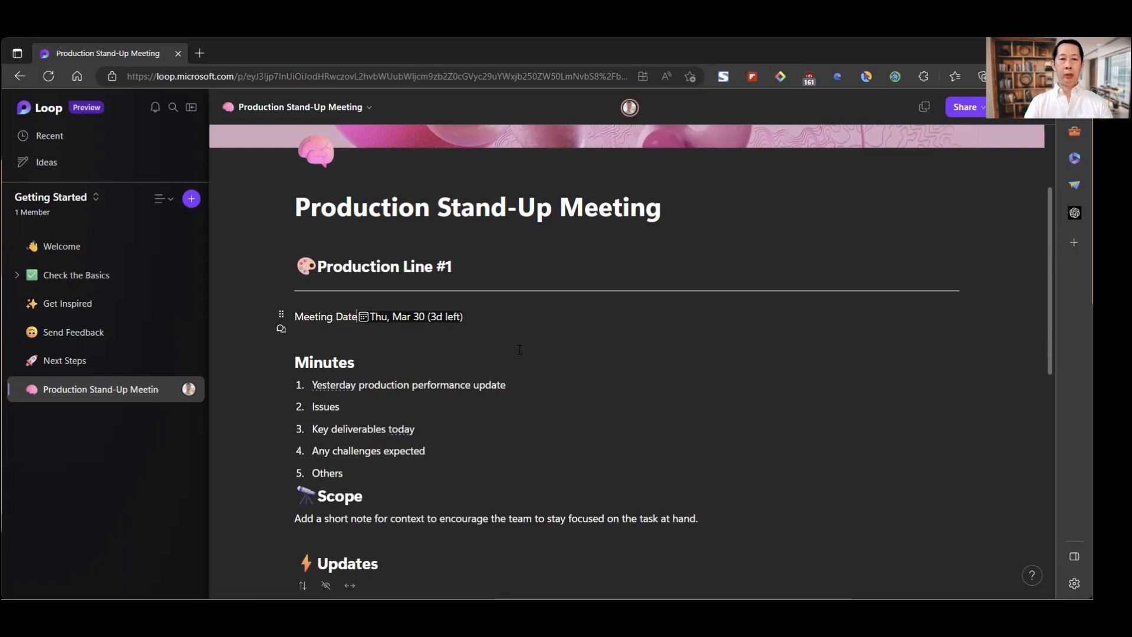
text(:)
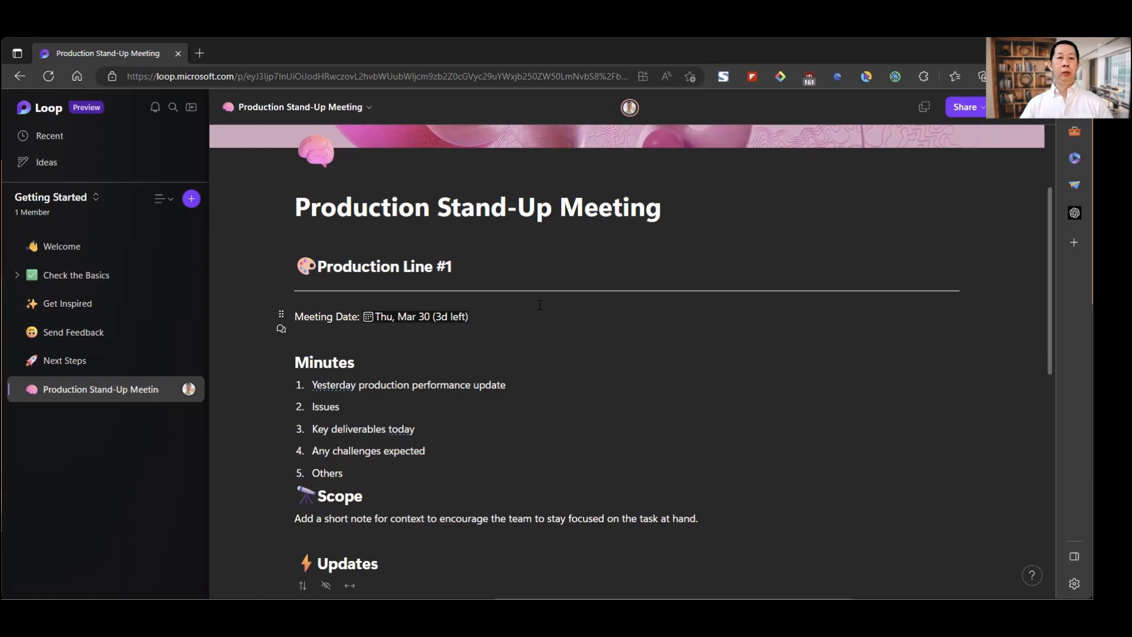
Set the meeting date to March 27, 2023.
click(461, 318)
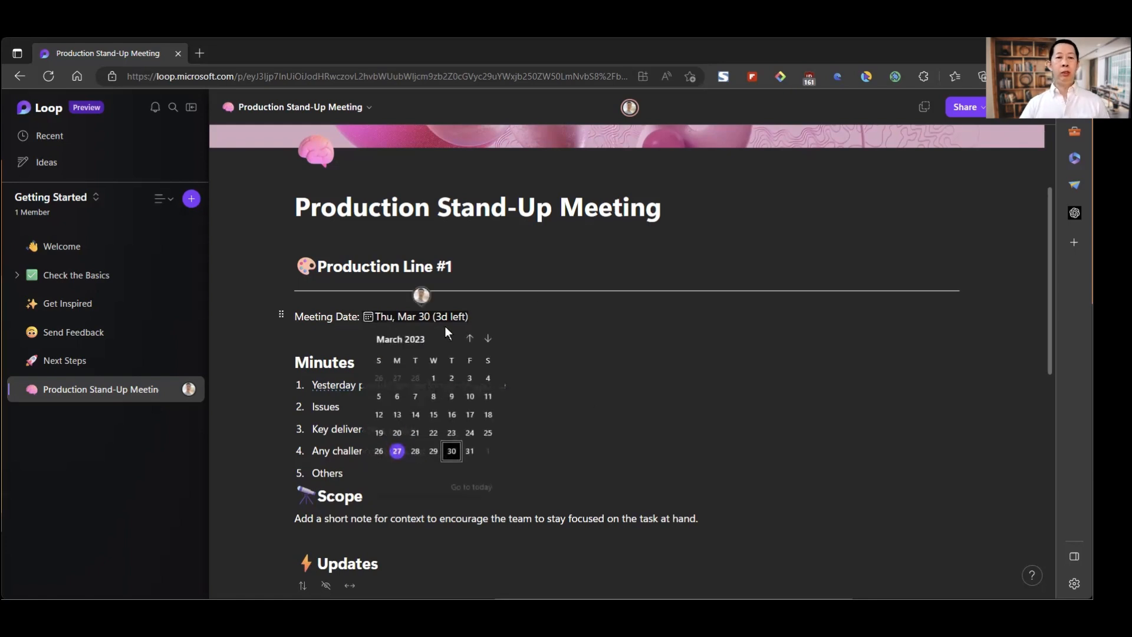
click(460, 369)
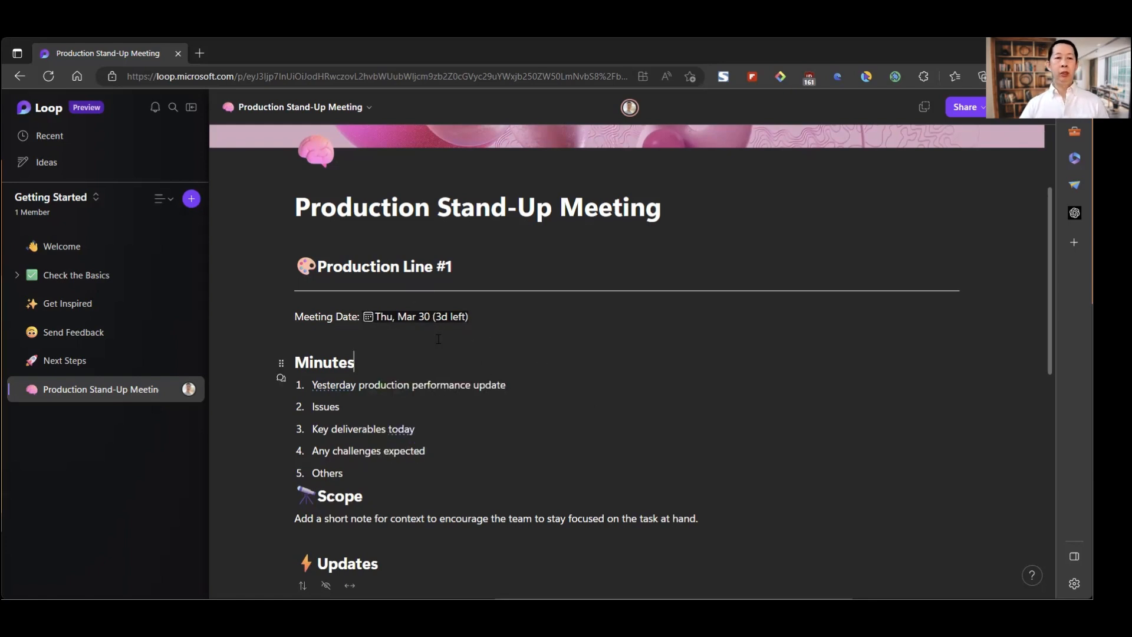
click(430, 318)
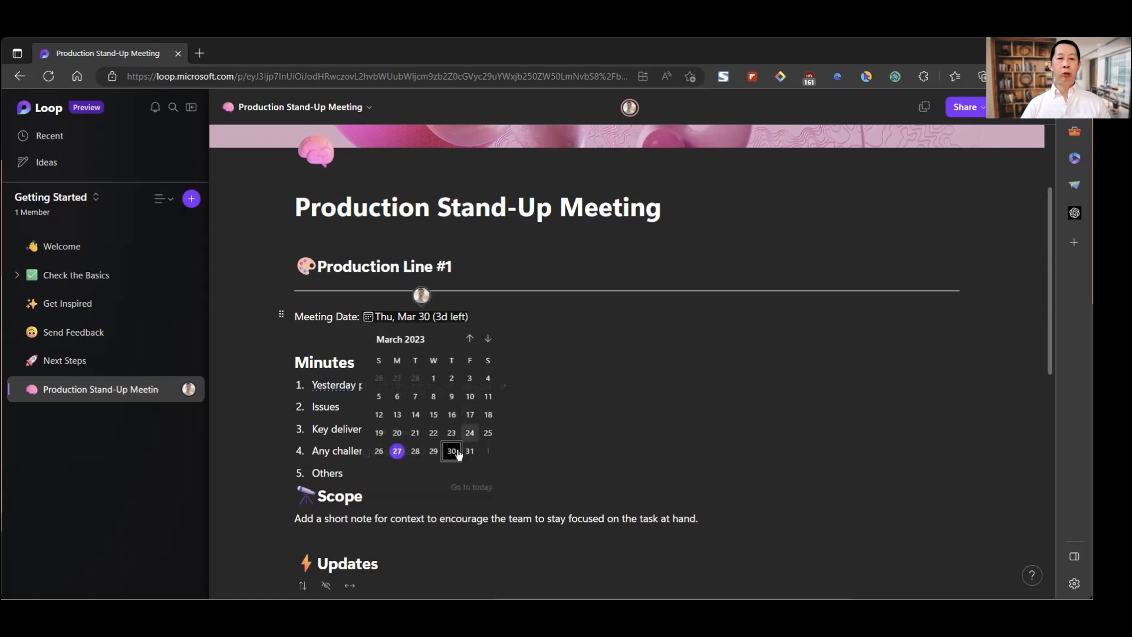
click(397, 451)
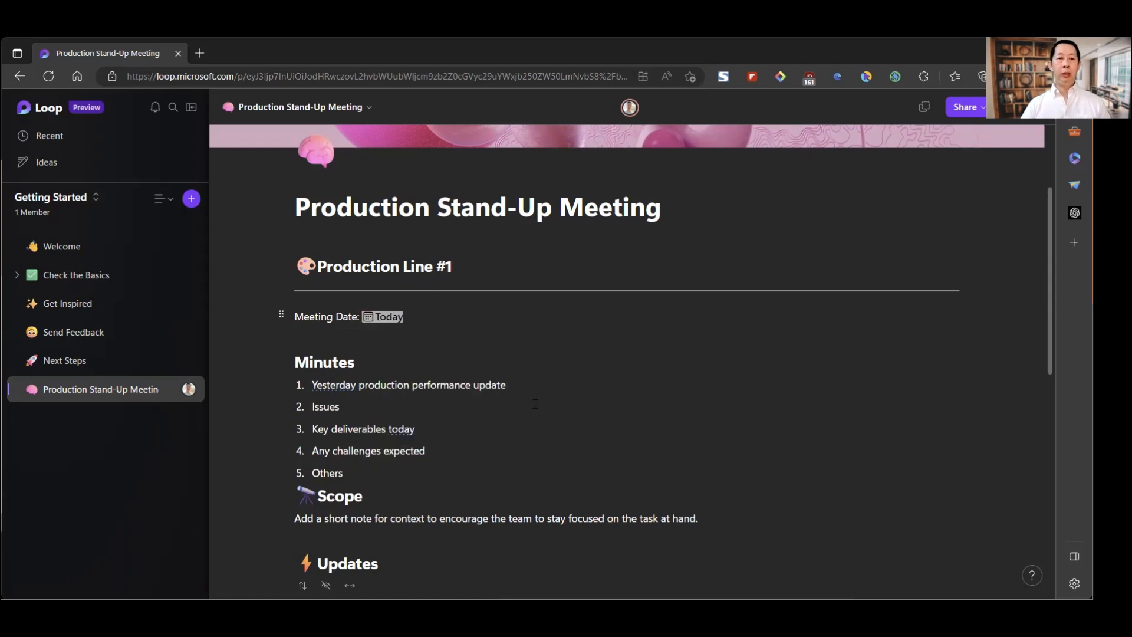
Try March 28 as the meeting date, and return it to March 27.
click(386, 318)
click(417, 452)
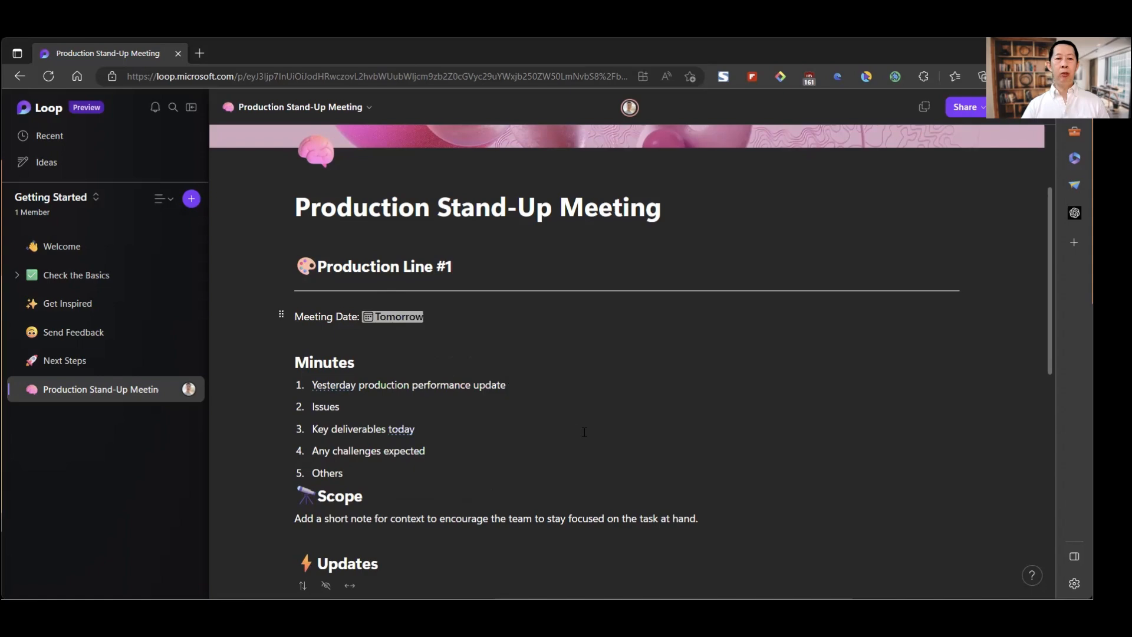
click(408, 324)
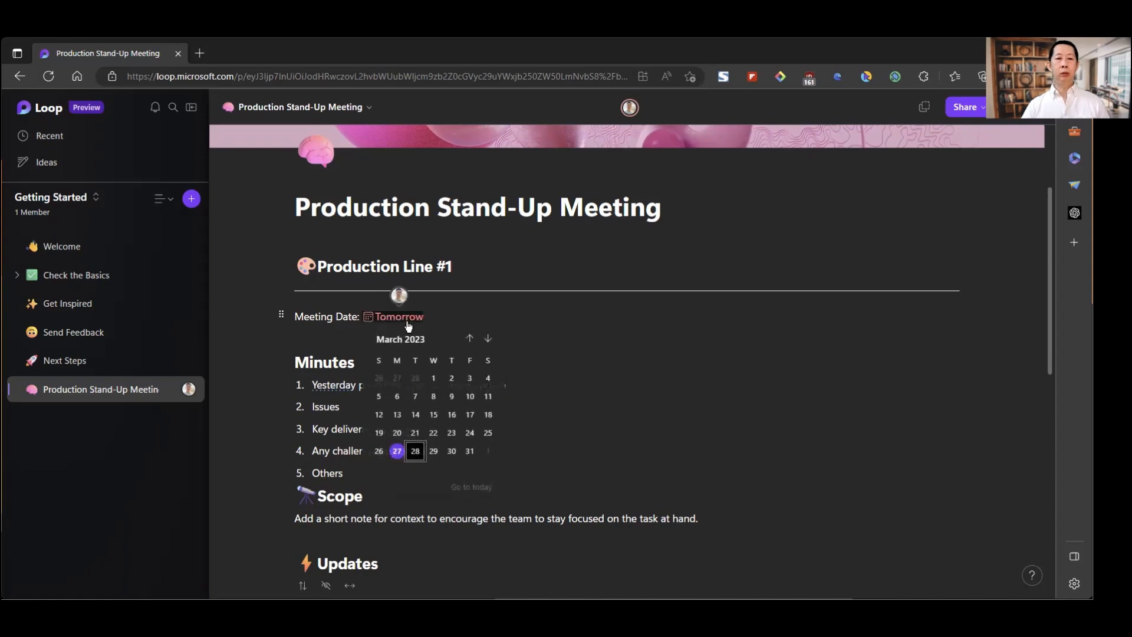
click(397, 450)
Delete the Scope heading and its note beneath the Minutes list, and remove a leftover empty line.
scroll(612, 455, down, 4)
click(281, 306)
click(313, 345)
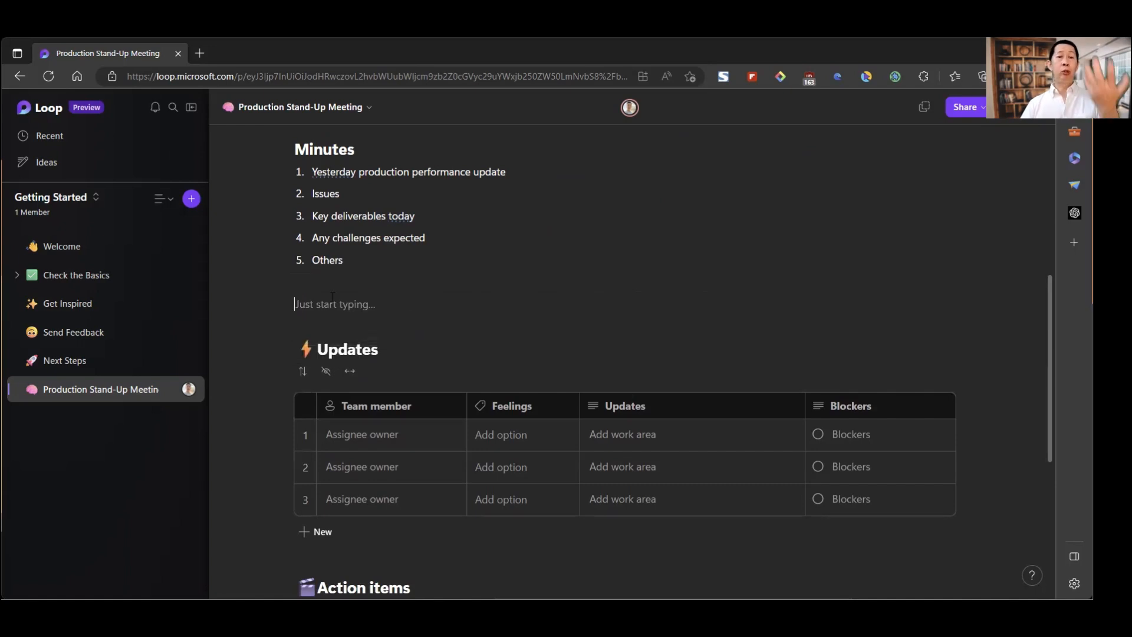
key(BackSpace)
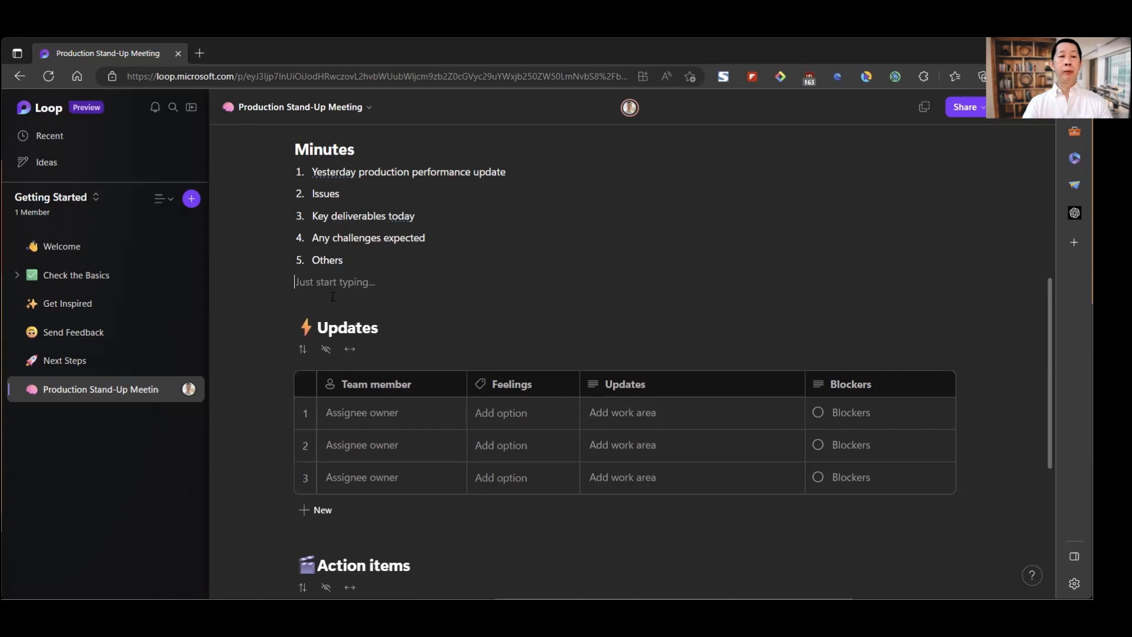
Insert a Task list template on a new line between the Minutes list and the Updates section.
scroll(687, 398, down, 1)
scroll(688, 398, down, 4)
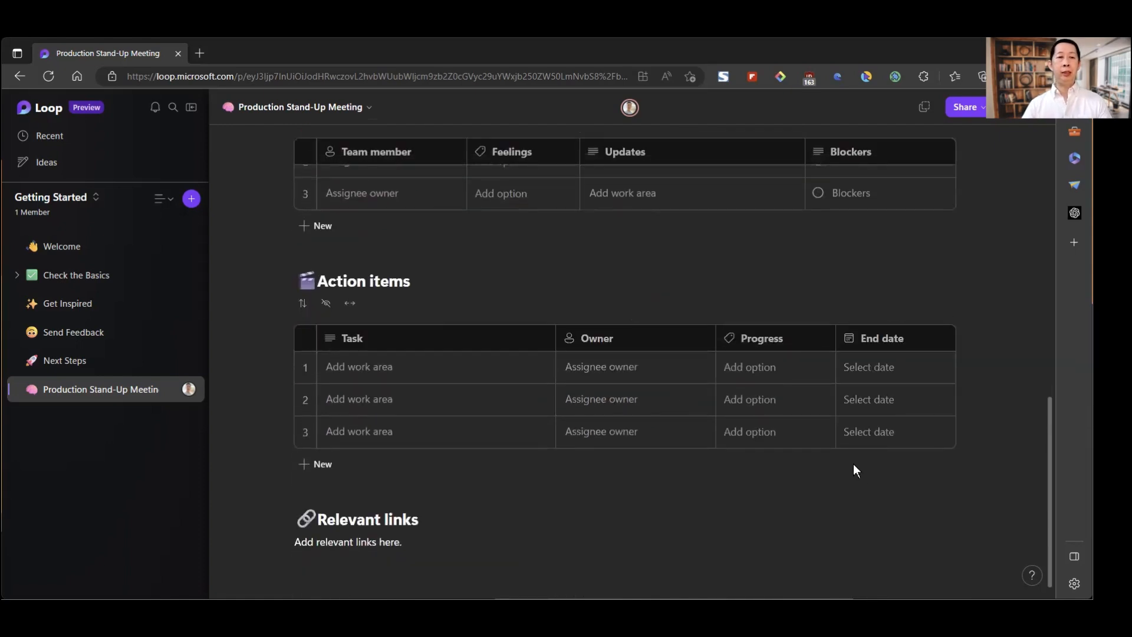
scroll(854, 470, up, 6)
key(Return)
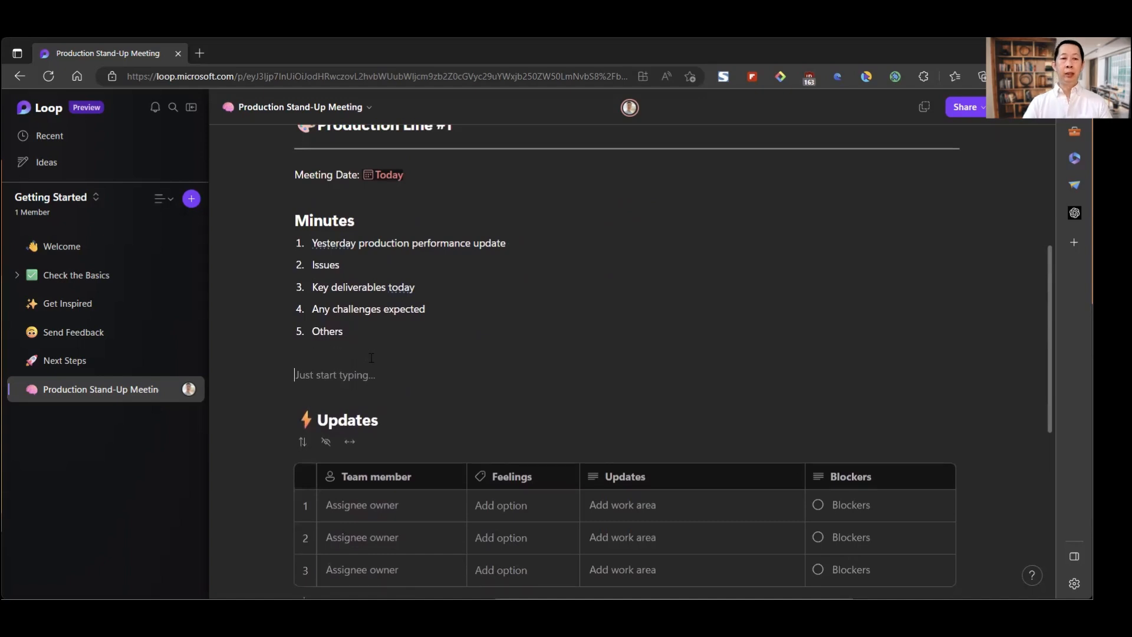
text(/)
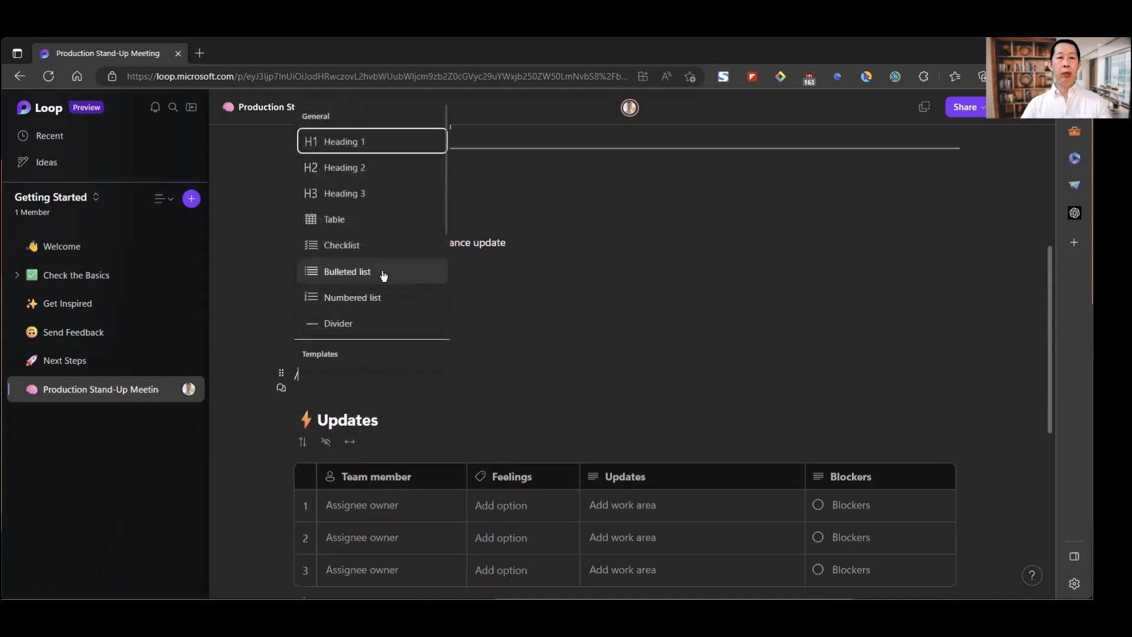
scroll(381, 270, down, 4)
scroll(377, 218, down, 1)
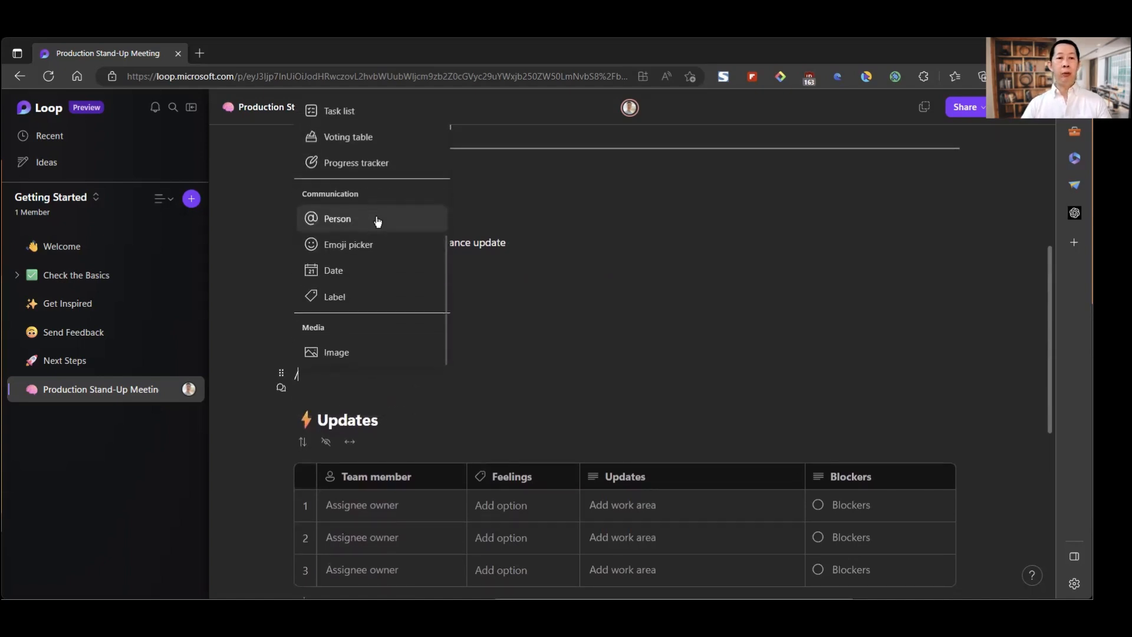
scroll(376, 218, up, 2)
scroll(376, 217, down, 2)
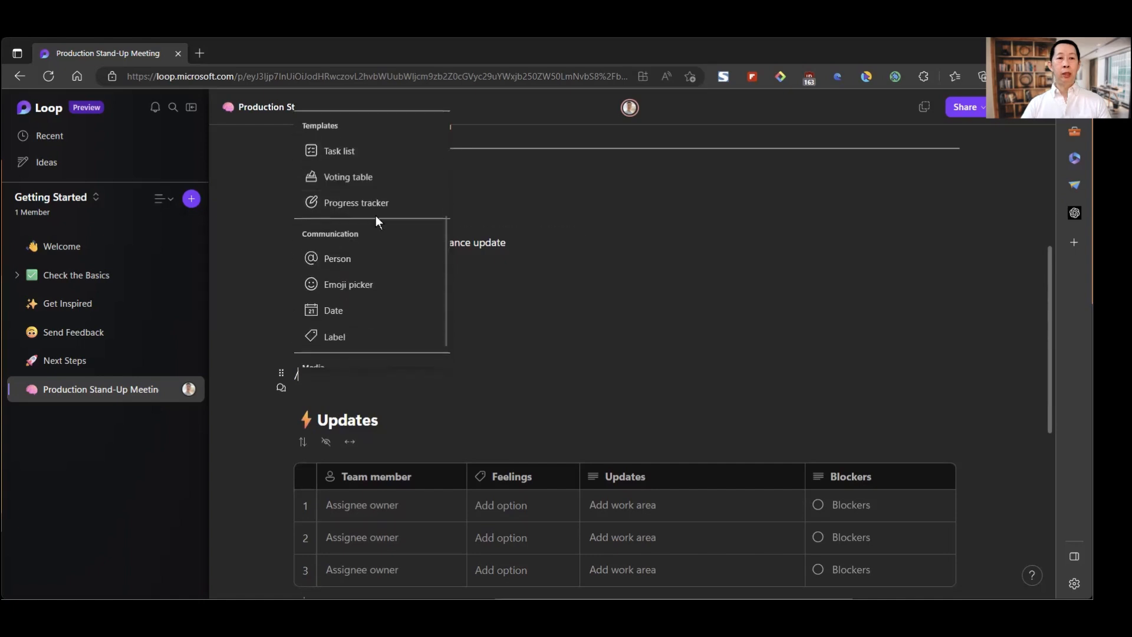
scroll(376, 217, up, 2)
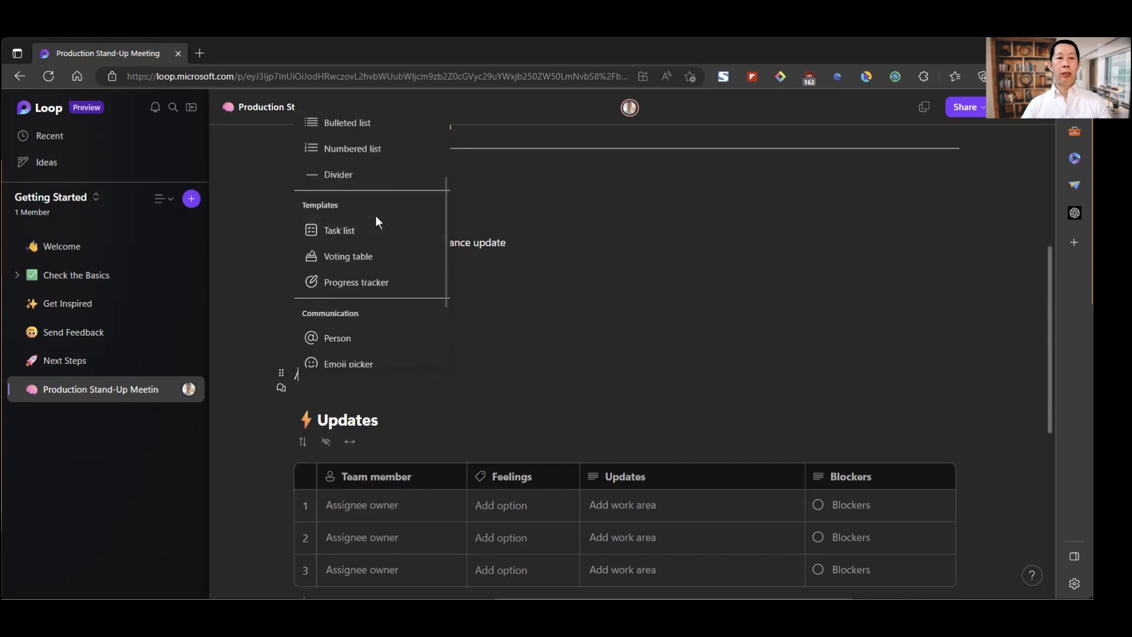
click(348, 230)
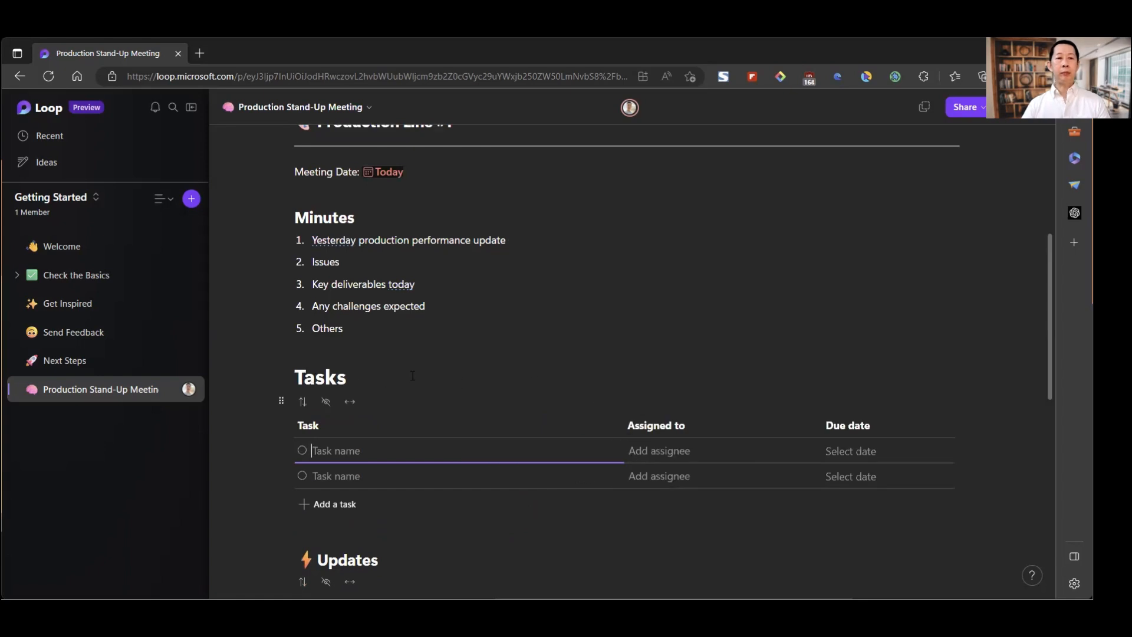
scroll(412, 376, down, 3)
scroll(412, 377, up, 1)
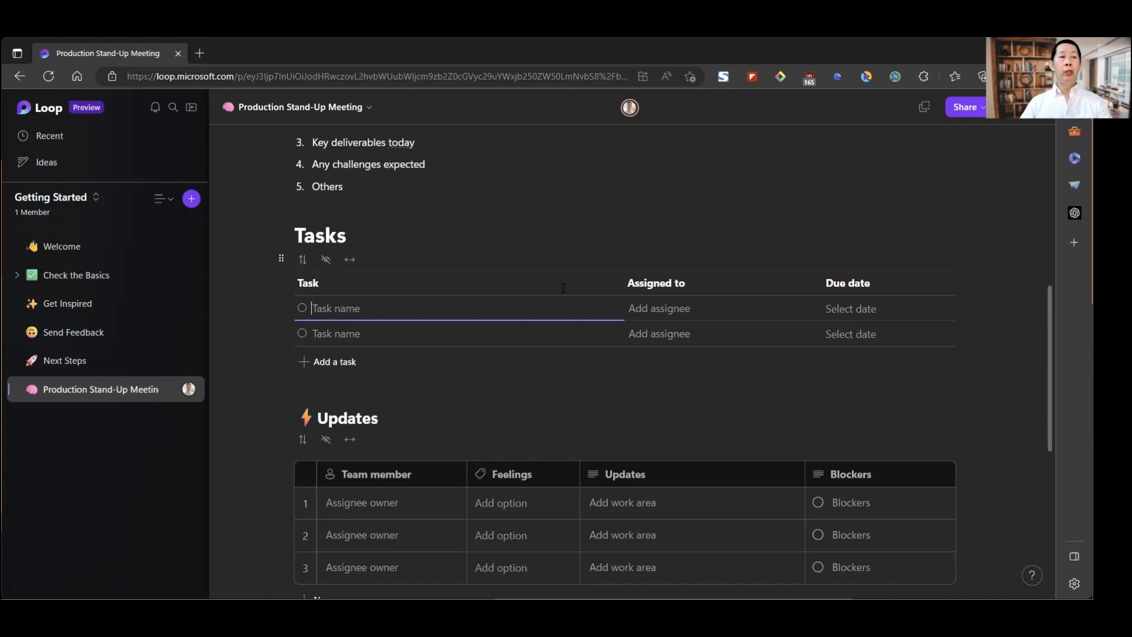
Review the member list and invitation options of the Getting Started workspace, and close them without inviting anyone.
click(34, 216)
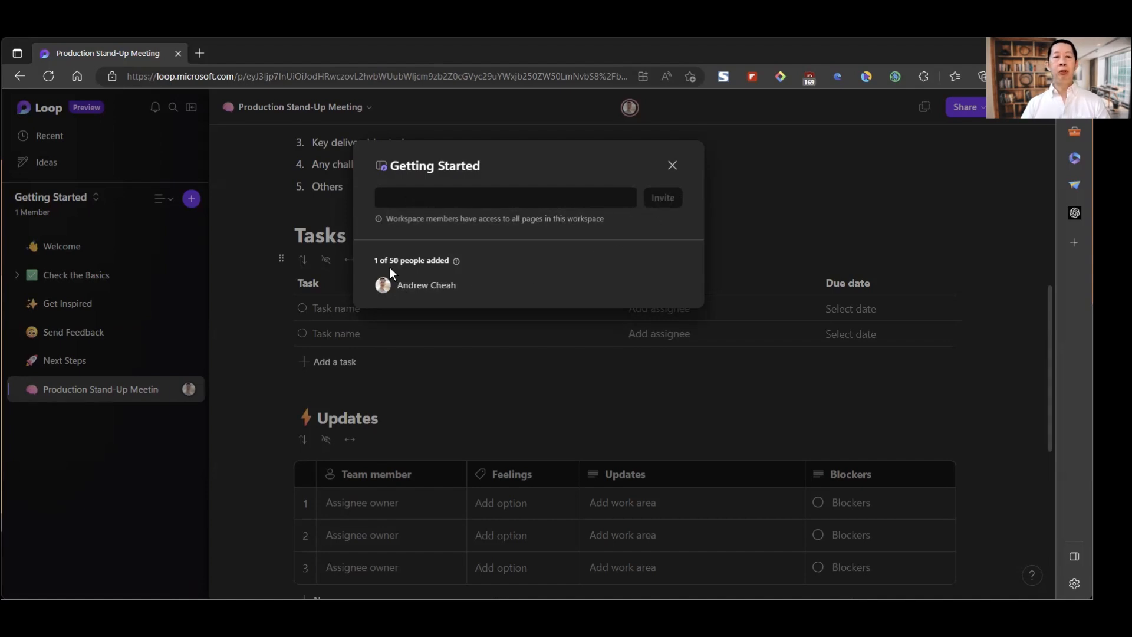
click(673, 166)
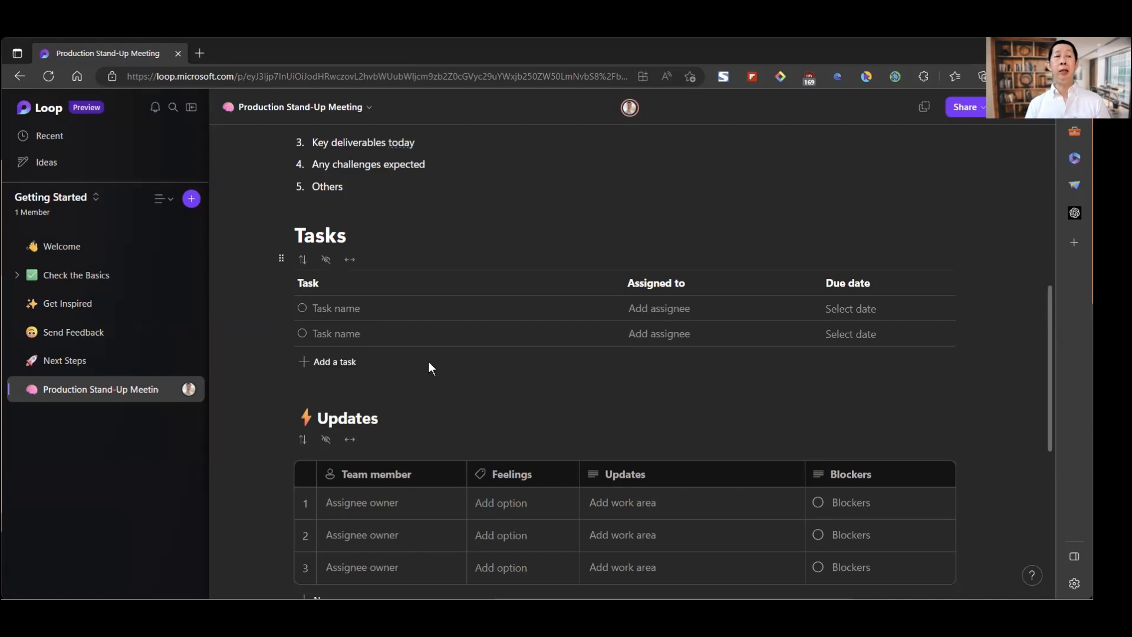
Look over the Updates, Action items and Relevant links sections further down the page.
scroll(369, 446, down, 2)
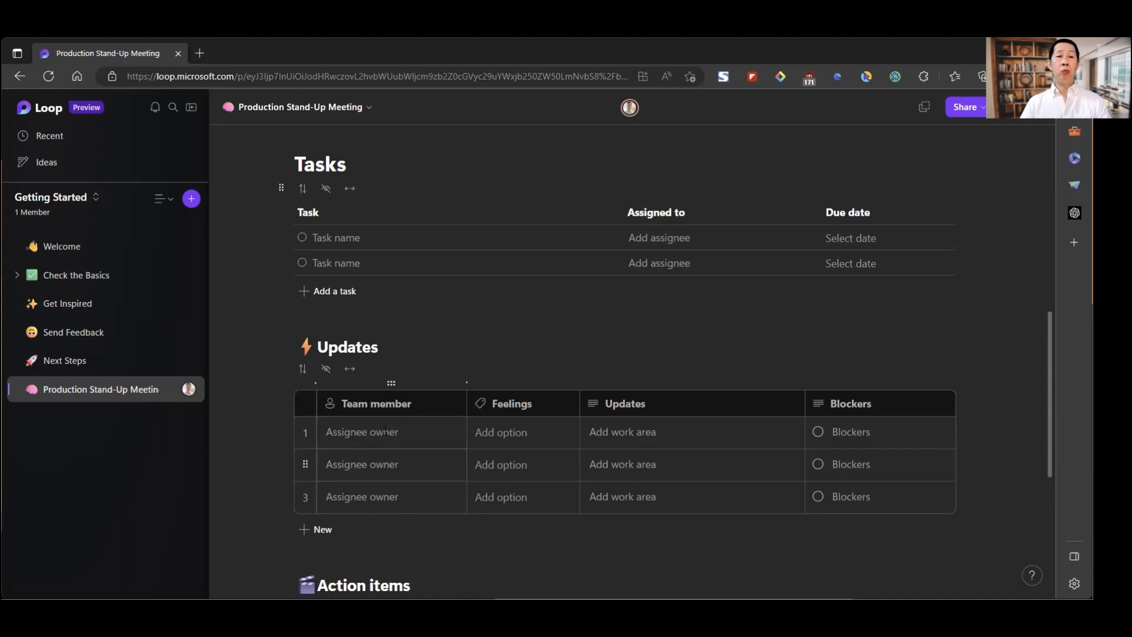
scroll(383, 436, down, 4)
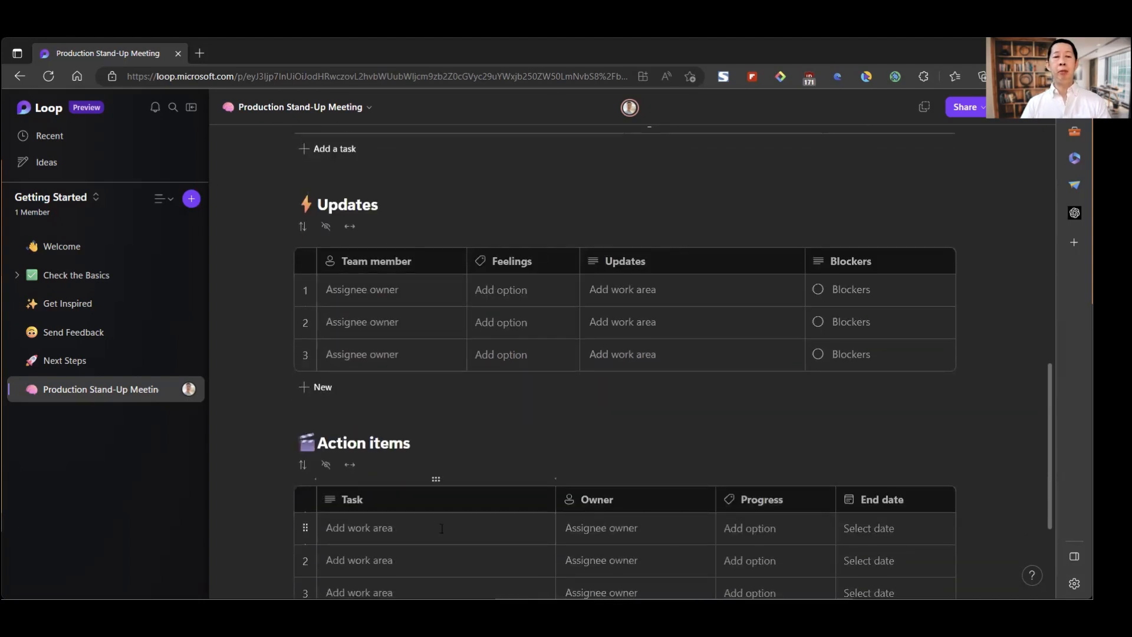
scroll(460, 519, down, 5)
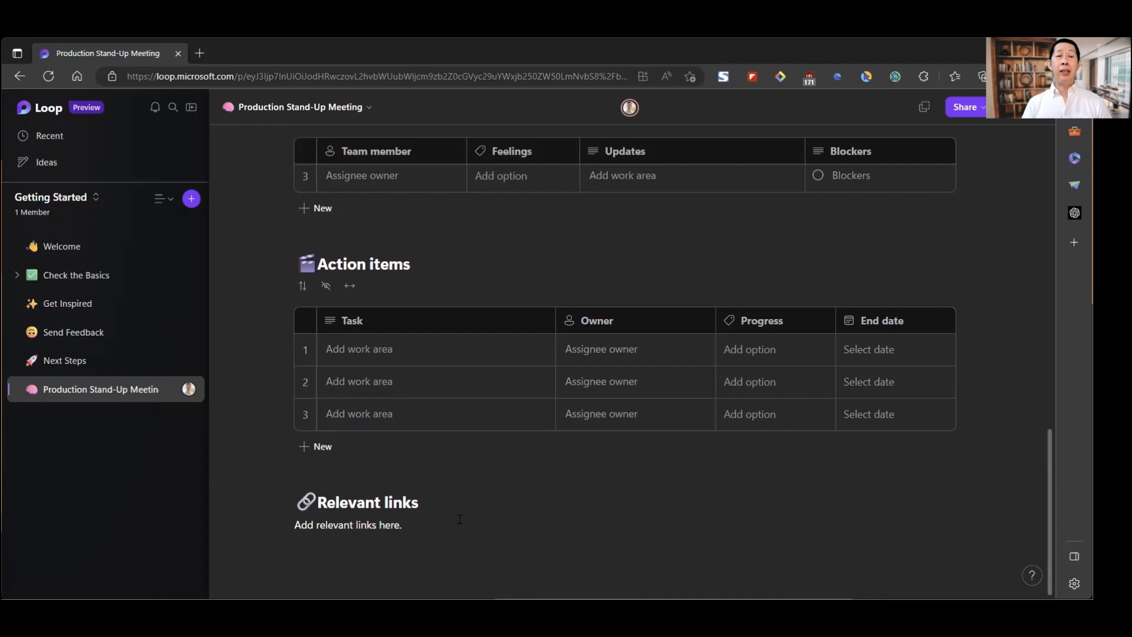